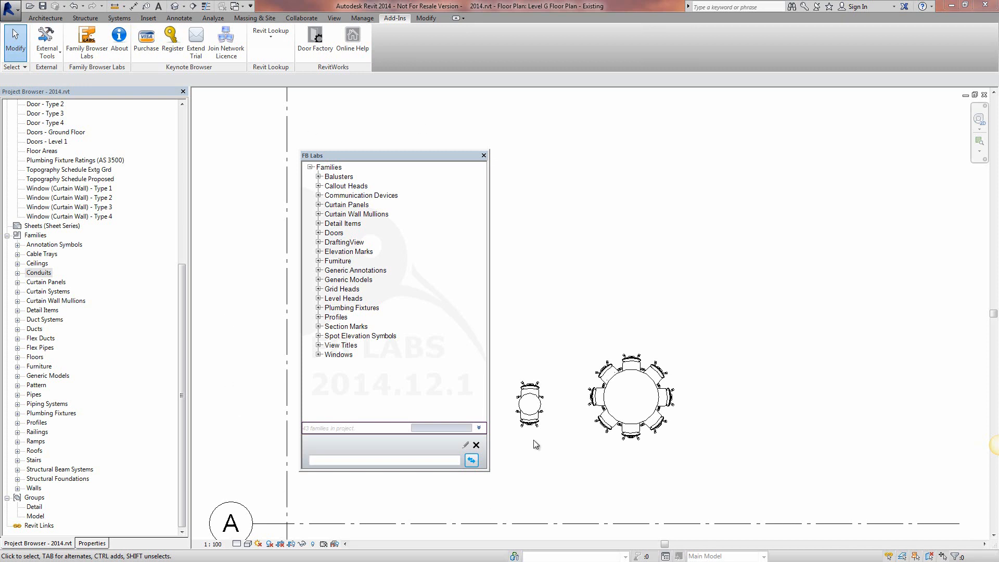
Step: Move the floating FB Labs family browser, close it and open it again
left_click_drag(400, 156, 424, 139)
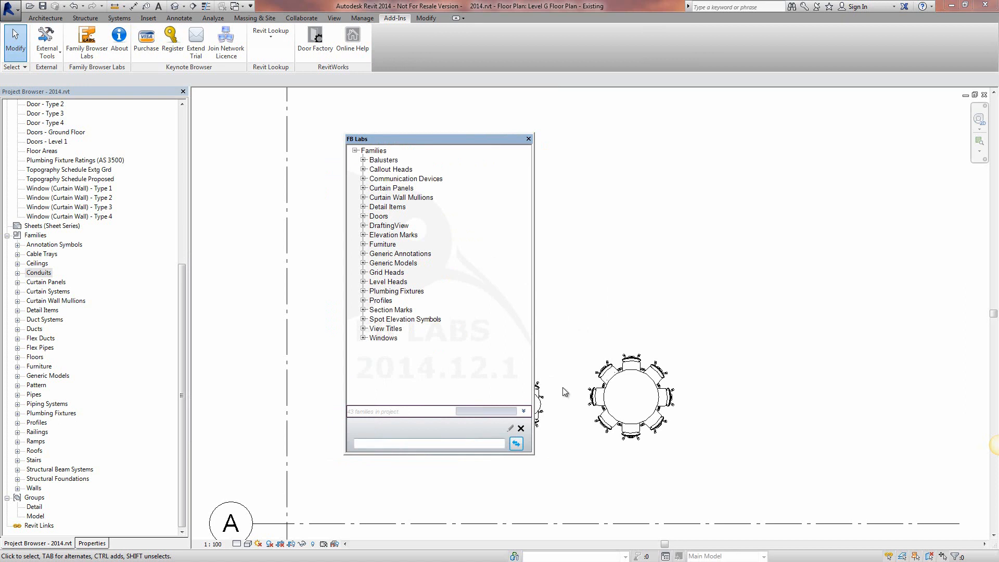
left_click(529, 139)
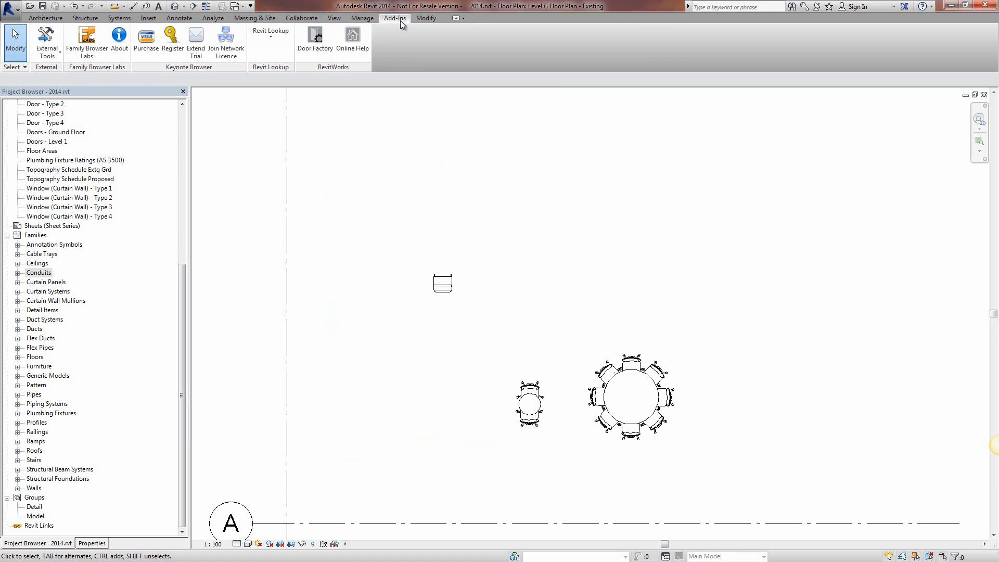
left_click(82, 37)
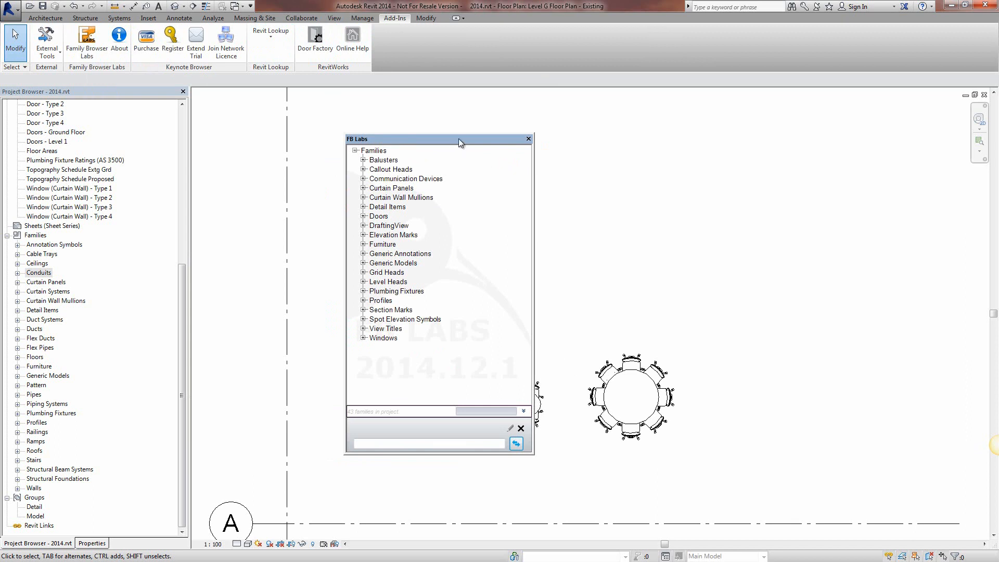
Step: Dock the FB Labs palette in the same group as the Project Browser and Properties palettes
left_click_drag(458, 139, 621, 138)
left_click_drag(493, 147, 884, 143)
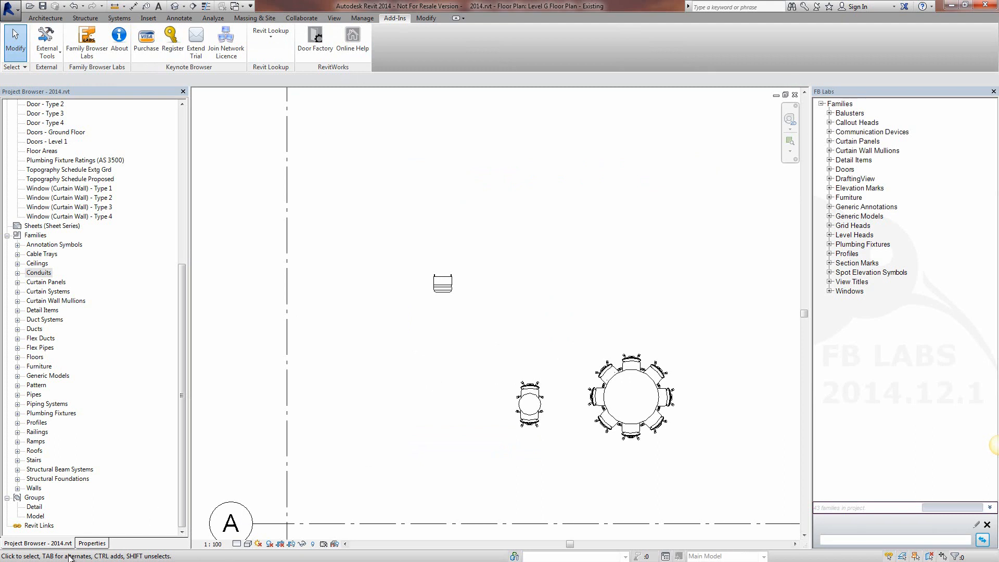
left_click_drag(882, 88, 127, 538)
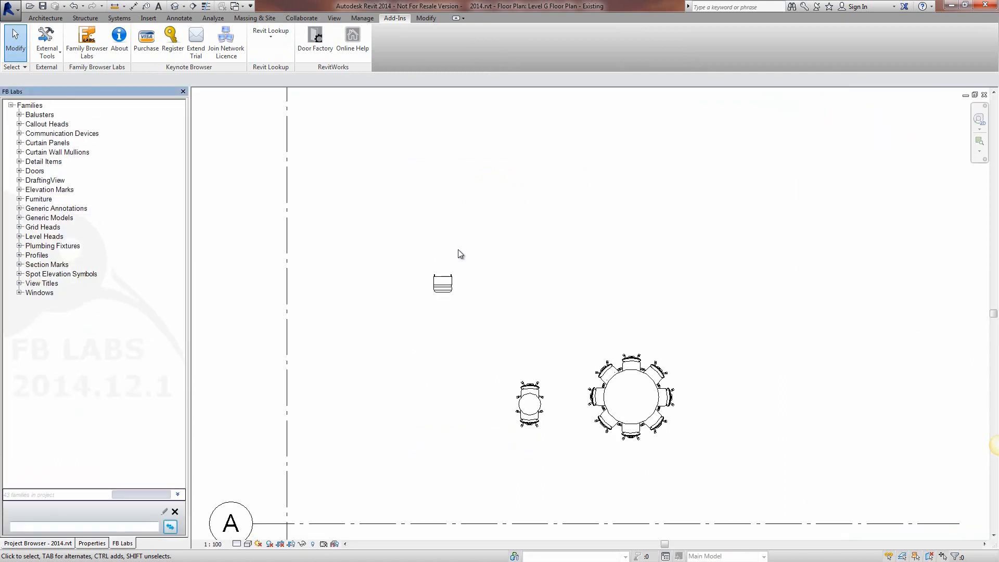
Step: Compare the contents of the Project Browser and Properties palettes with the FB Labs family list
left_click(31, 547)
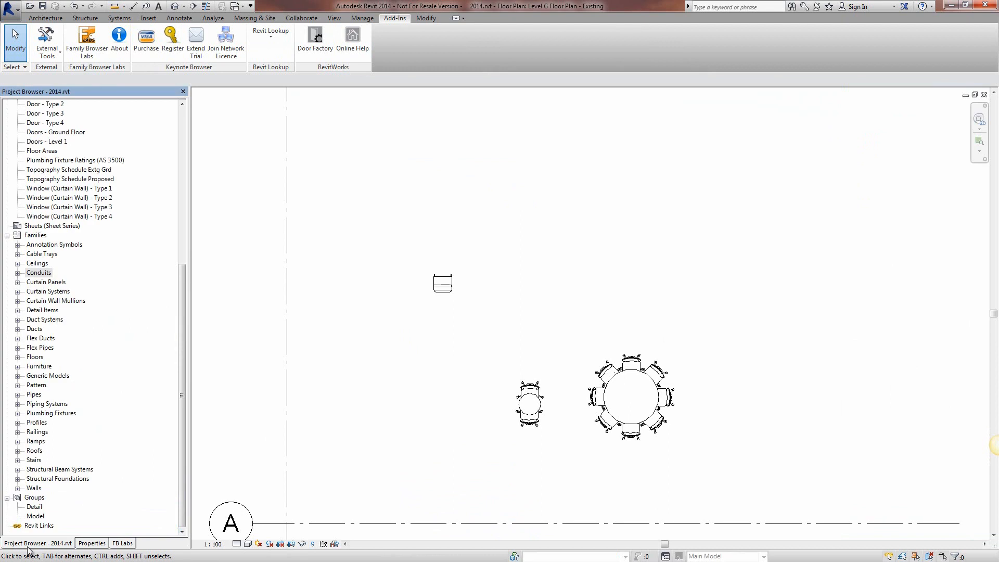
left_click(92, 544)
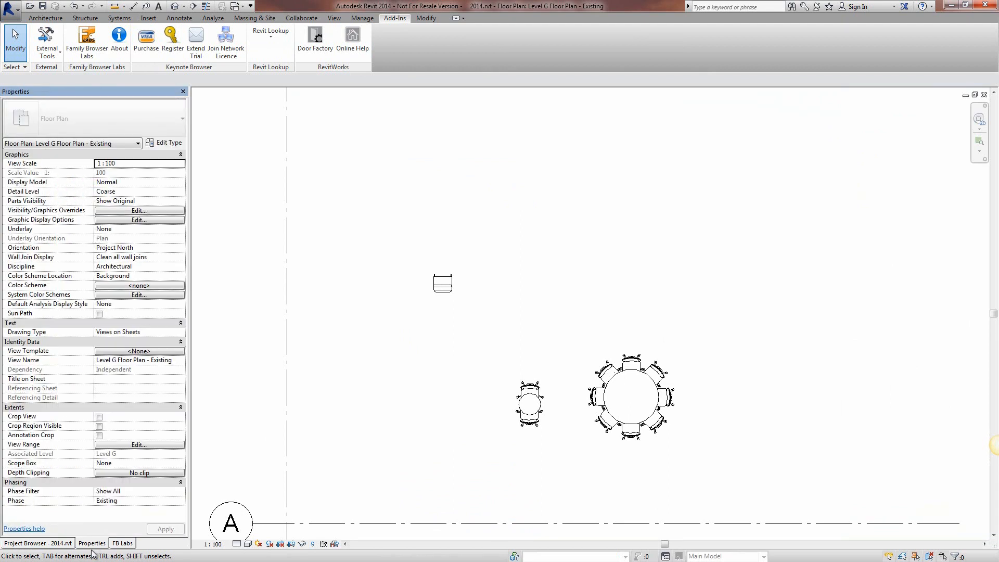
left_click(127, 546)
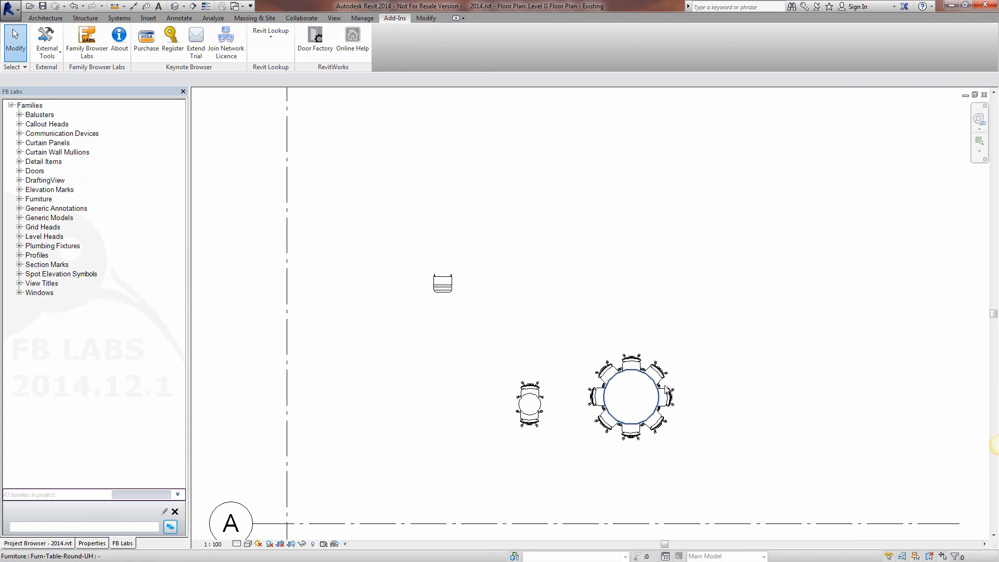
scroll(491, 287, "down", 2)
middle_click_drag(492, 287, 518, 298)
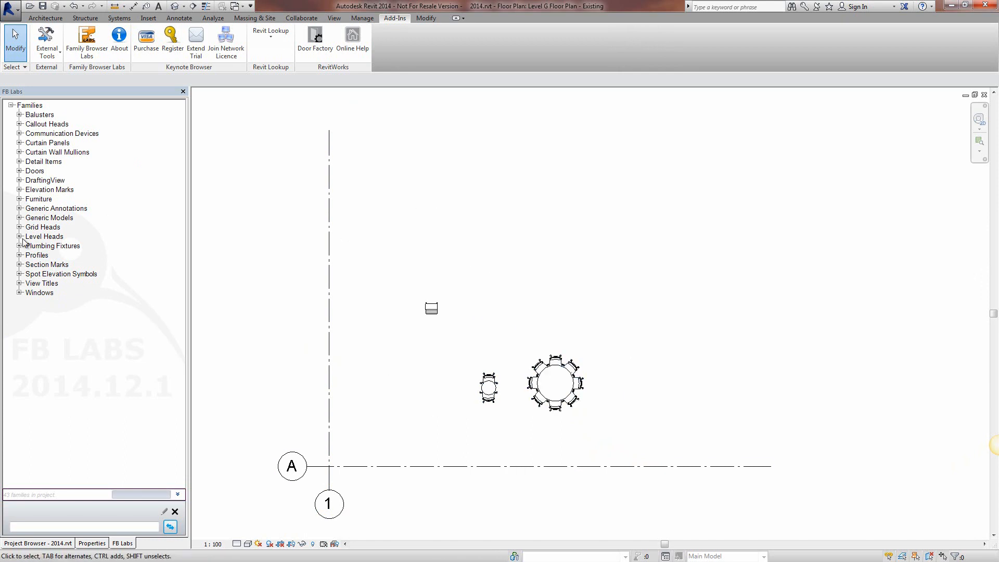
left_click(26, 544)
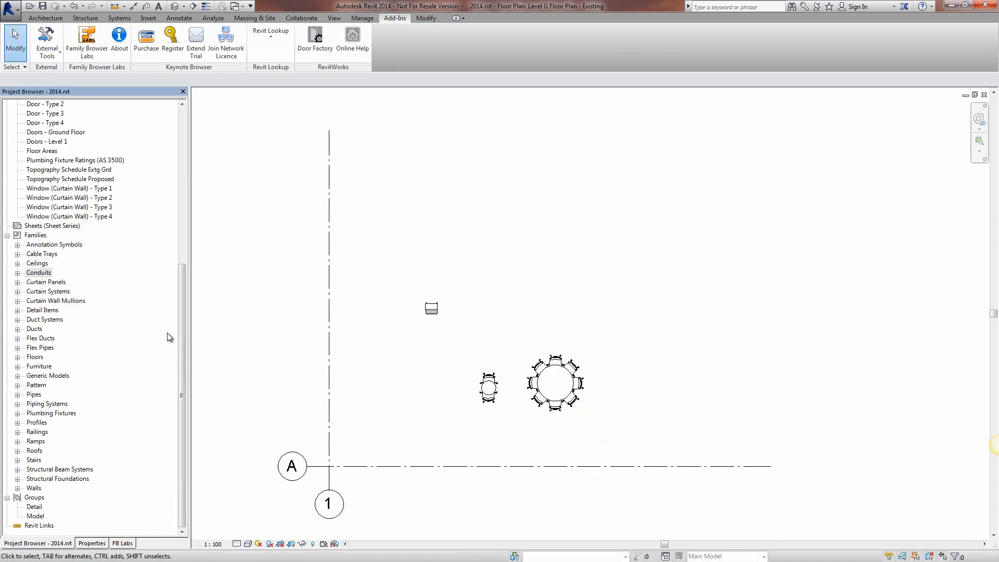
left_click(123, 544)
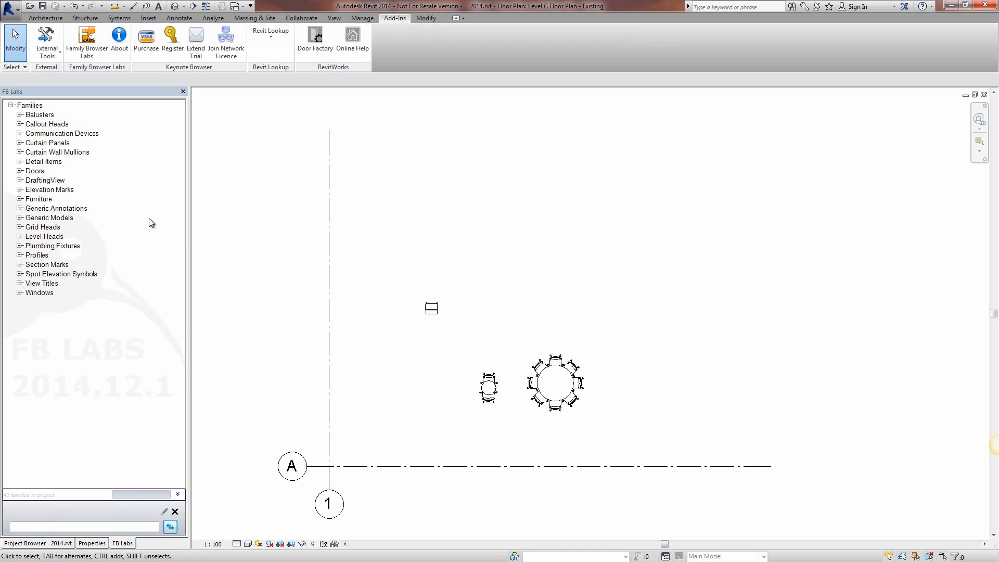
Step: Place two Bar Stool instances of the Furn-Chair- High Seat-UH furniture family in the floor plan above the tables
left_click(19, 199)
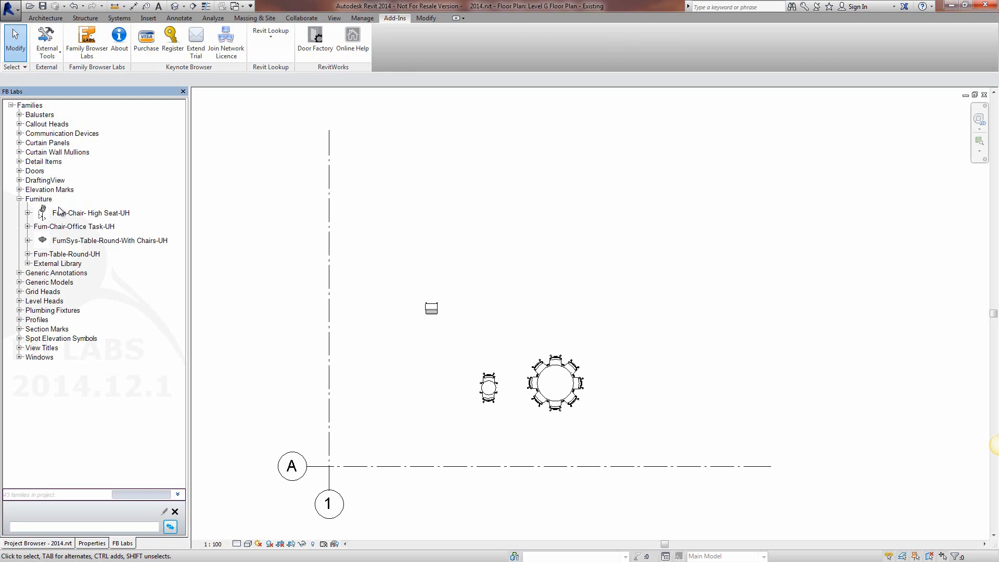
left_click(28, 213)
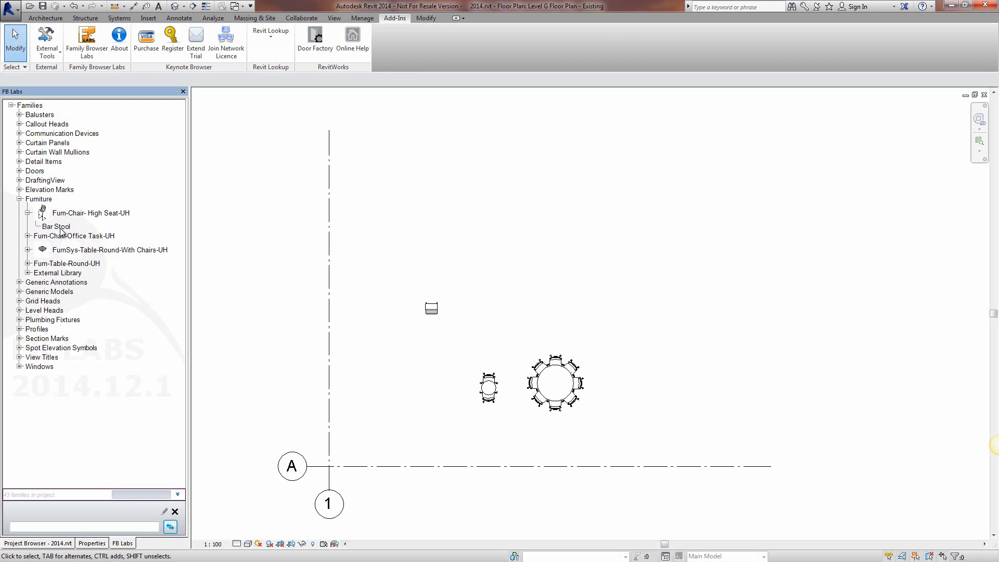
left_click_drag(49, 227, 517, 264)
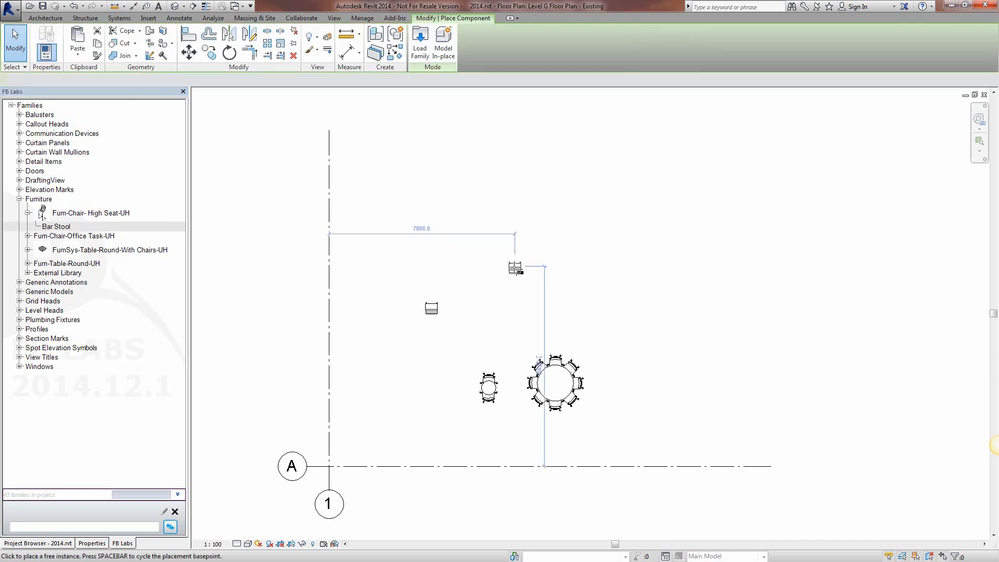
left_click(496, 282)
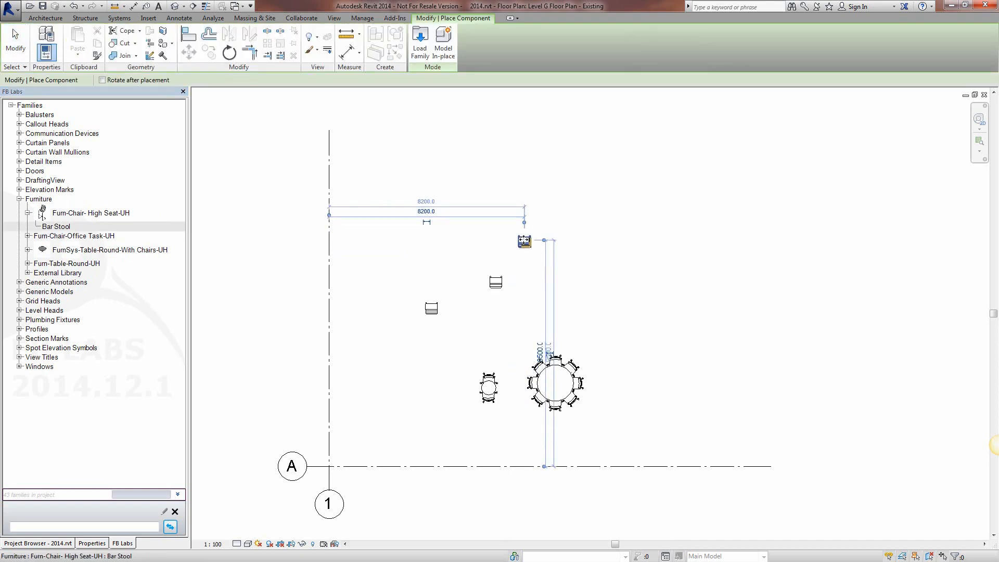
left_click(524, 241)
key("Escape")
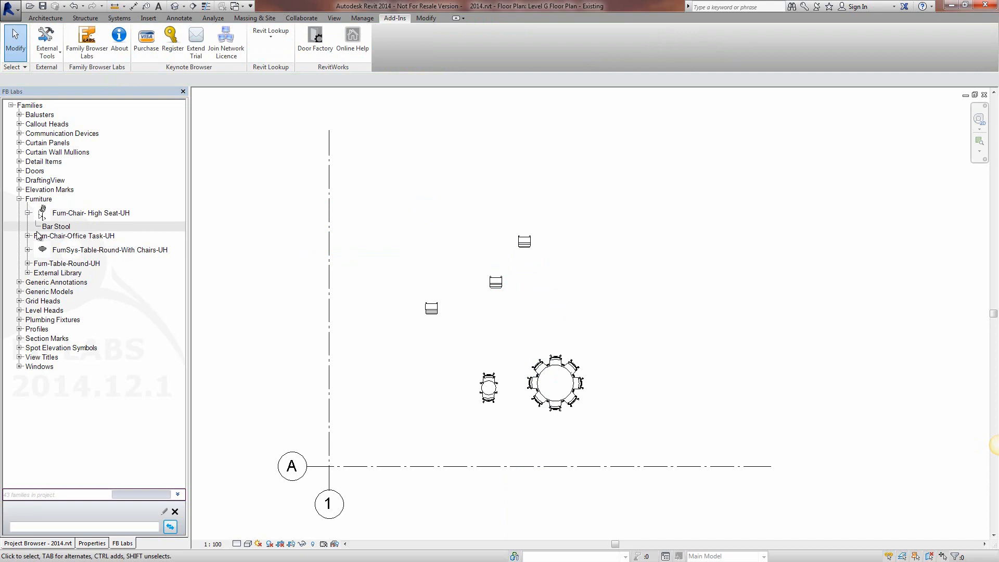
Step: Expand the entire FB Labs family tree to examine its contents and collapse it all again
right_click(56, 229)
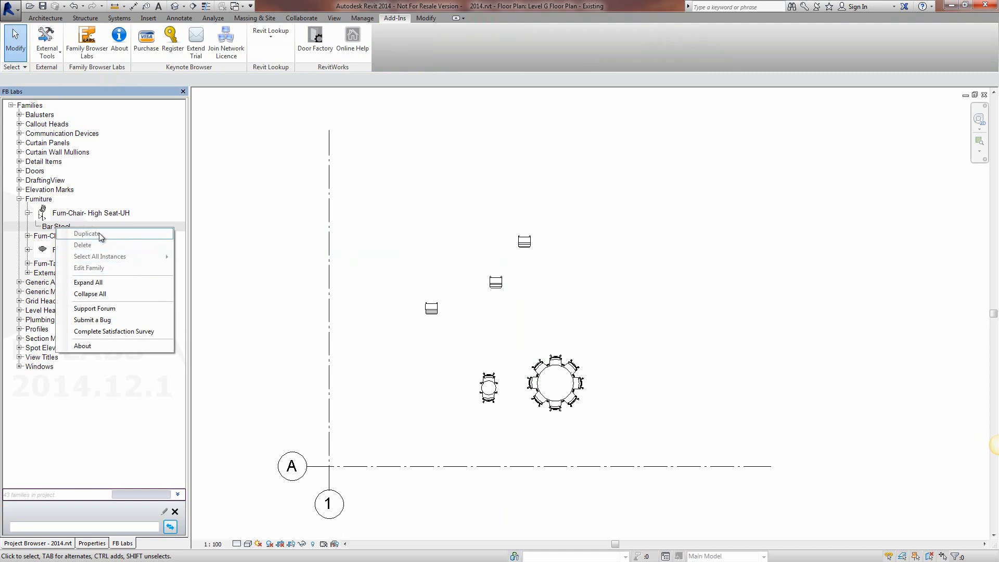
right_click(73, 214)
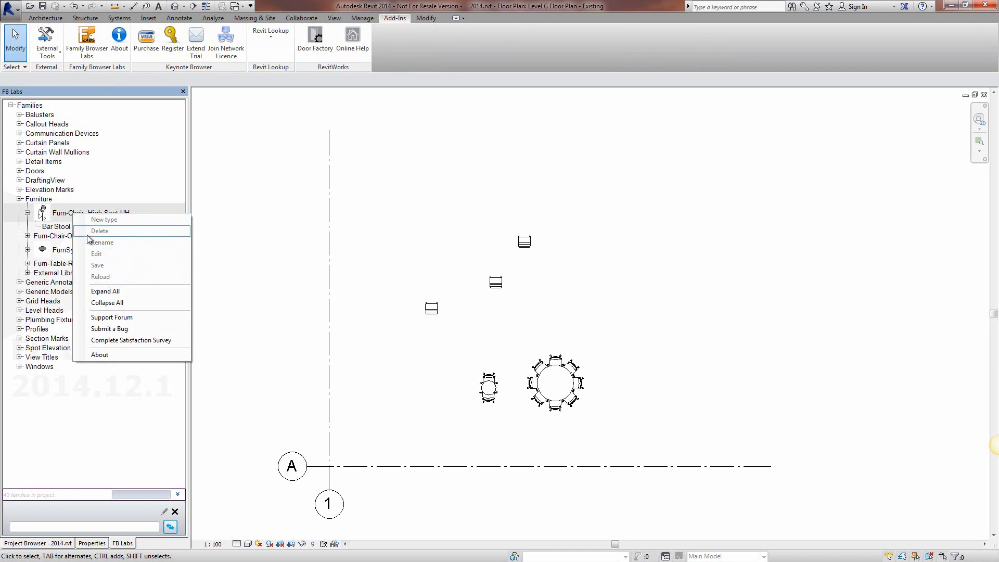
left_click(108, 292)
scroll(180, 133, "down", 1)
mouse_move(181, 133)
left_mouse_down()
mouse_move(180, 448)
mouse_move(179, 125)
left_mouse_up()
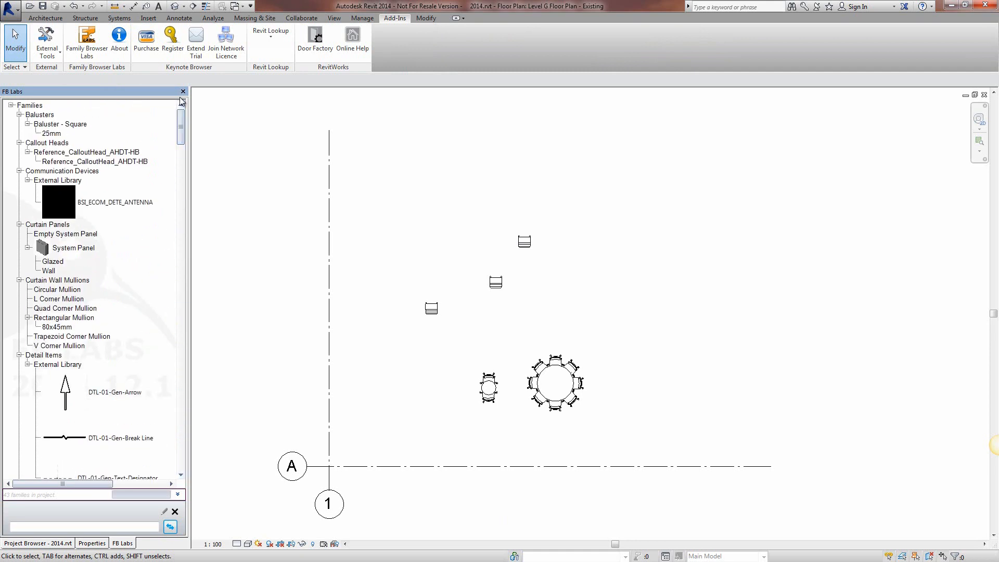
right_click(79, 167)
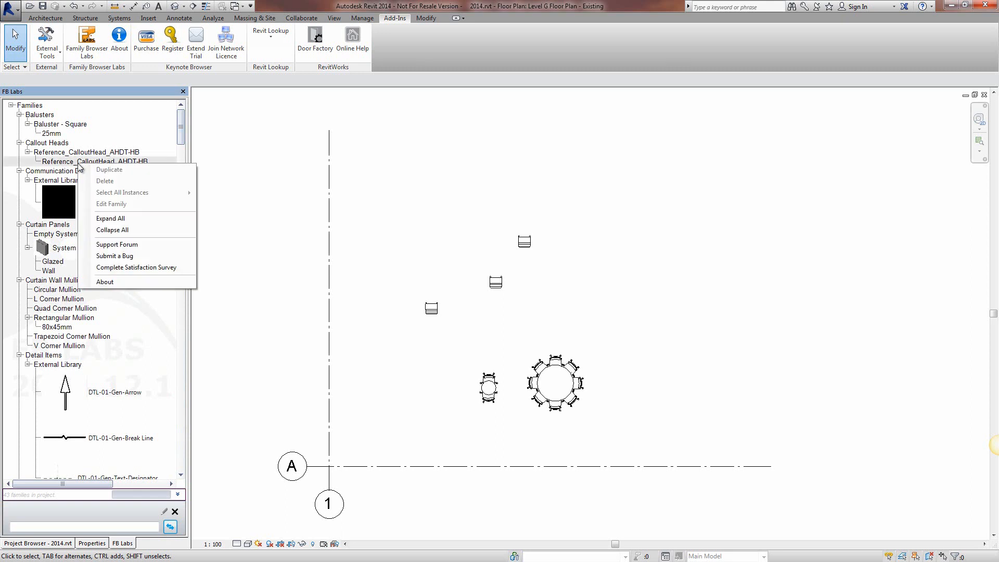
left_click(120, 231)
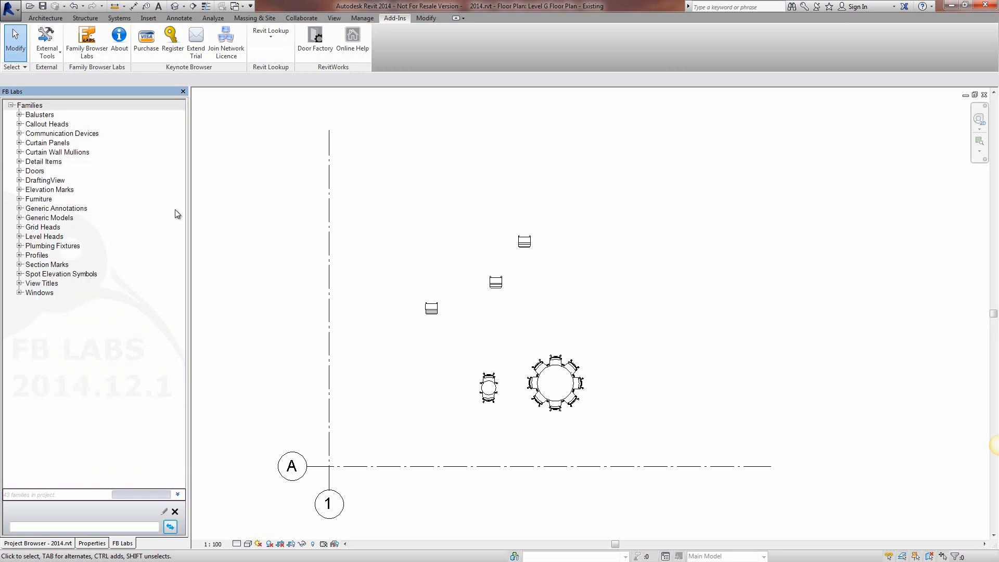
Step: Examine the Furniture category's External Library and the types of Furn-Bed-Box-UH, then collapse that library
left_click(19, 199)
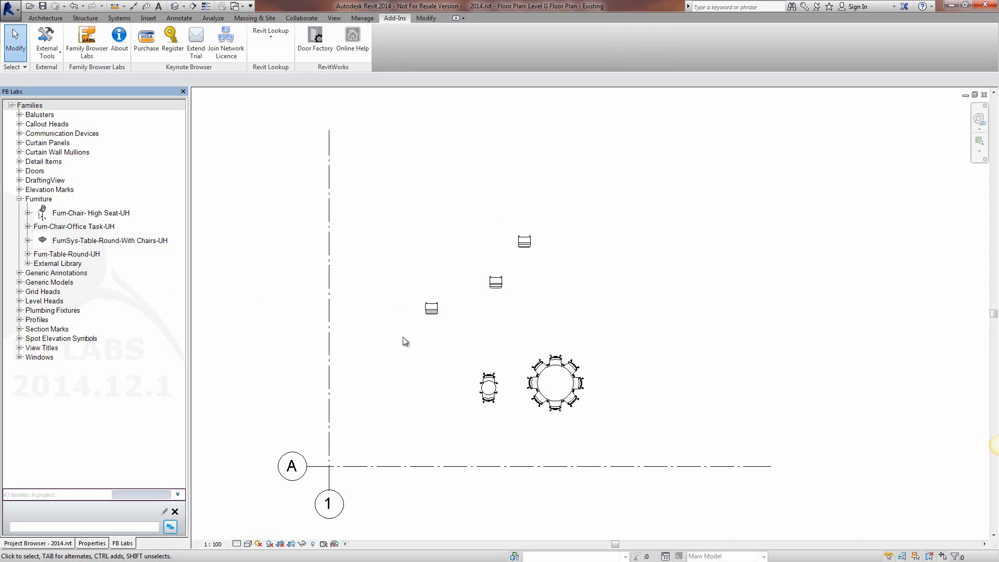
left_click(28, 263)
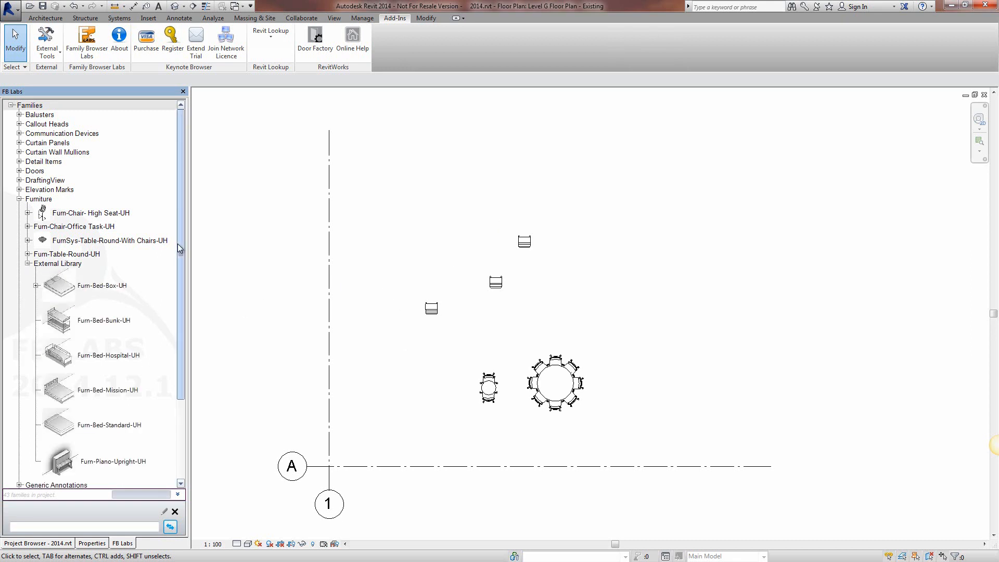
scroll(176, 270, "down", 1)
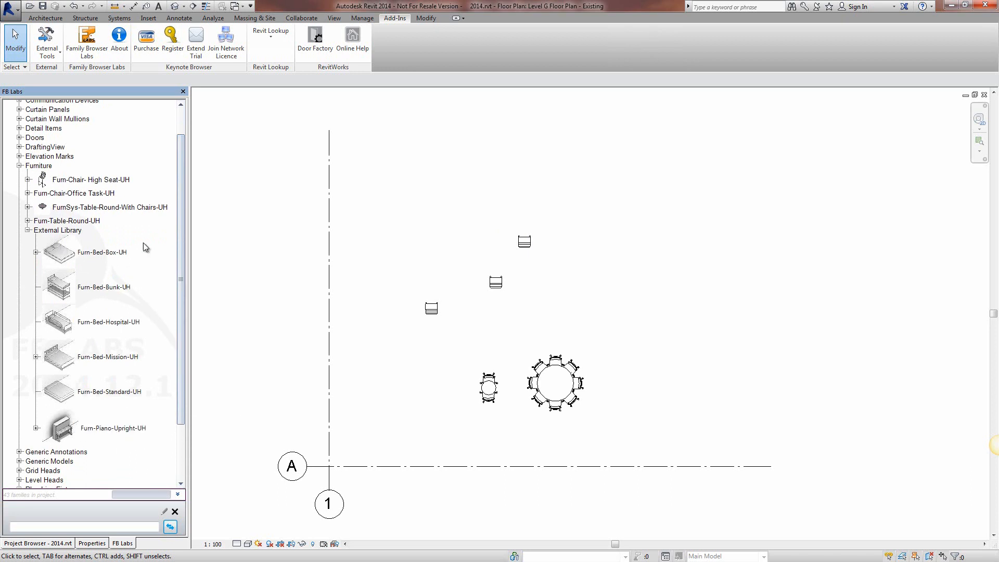
left_click(36, 252)
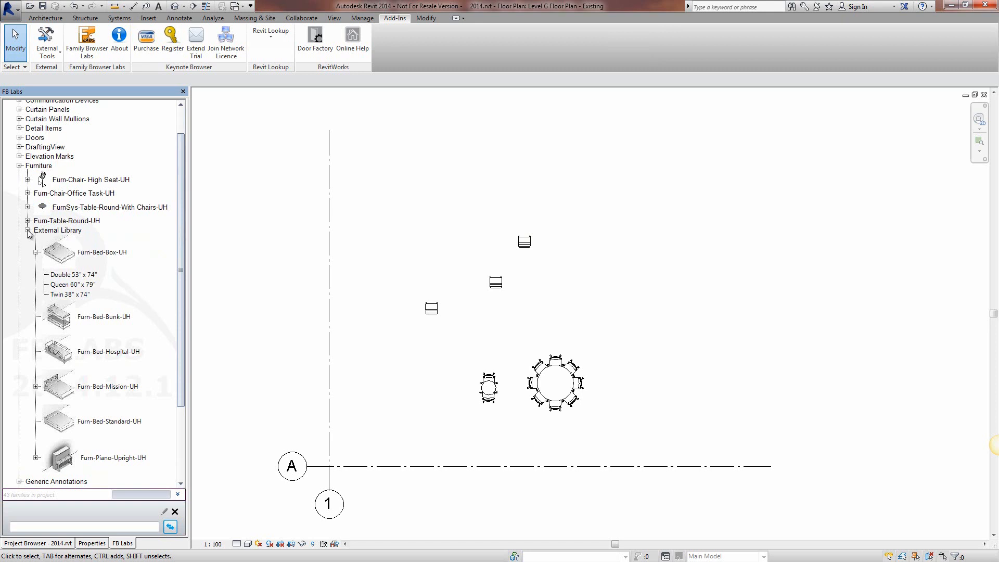
left_click(36, 252)
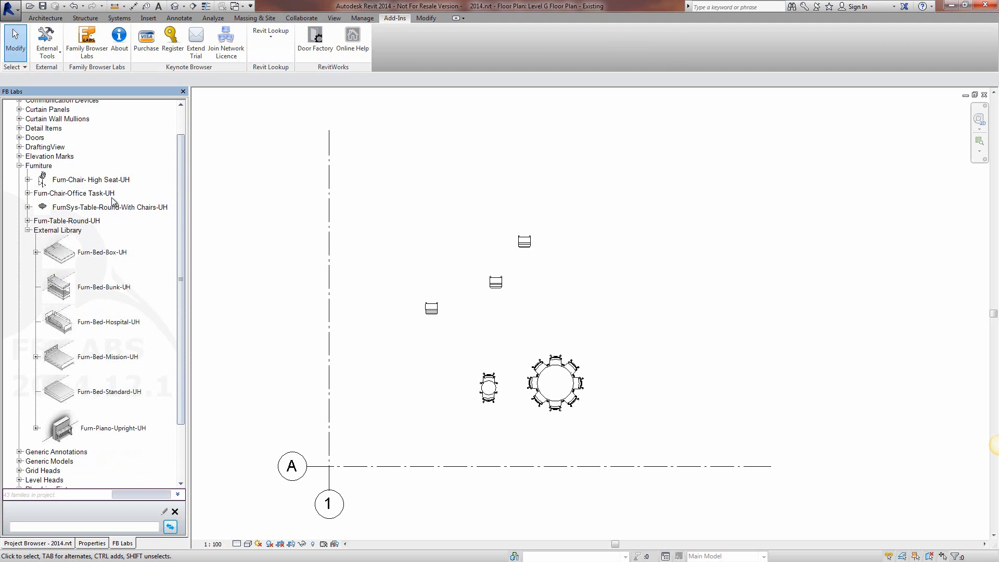
left_click(28, 230)
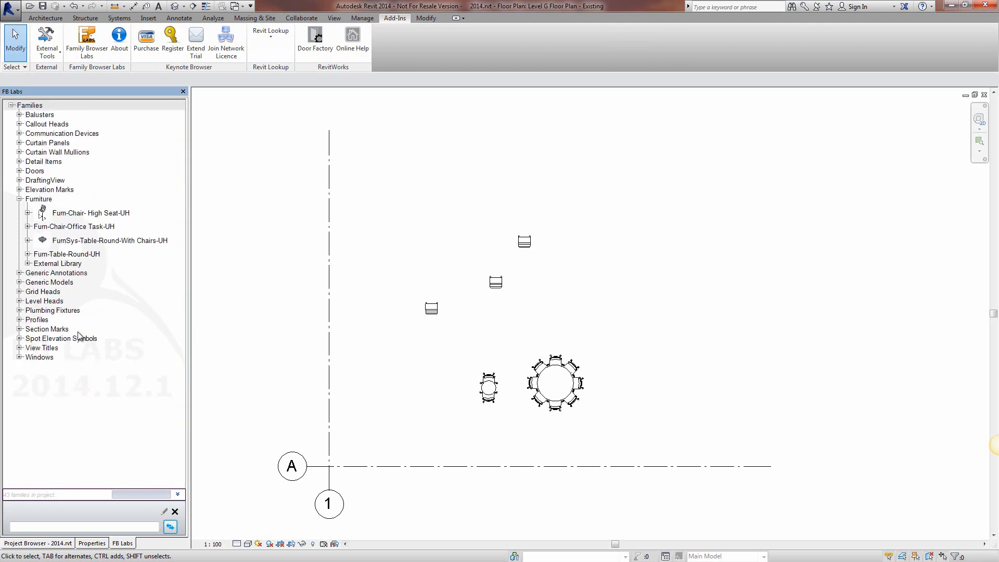
Step: Expand the Windows category's External Library and examine its window families
left_click(19, 359)
left_click(28, 366)
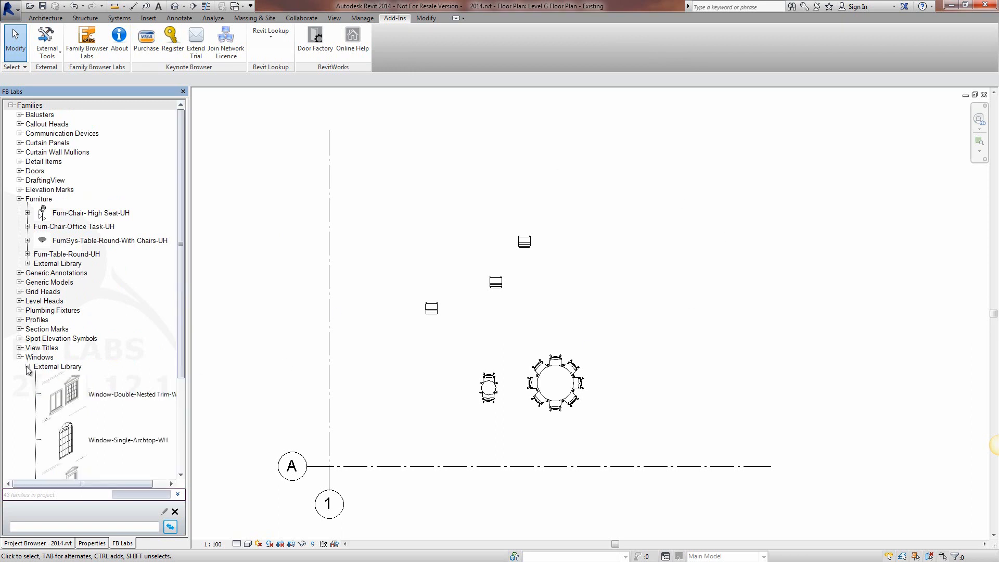
scroll(176, 403, "down", 5)
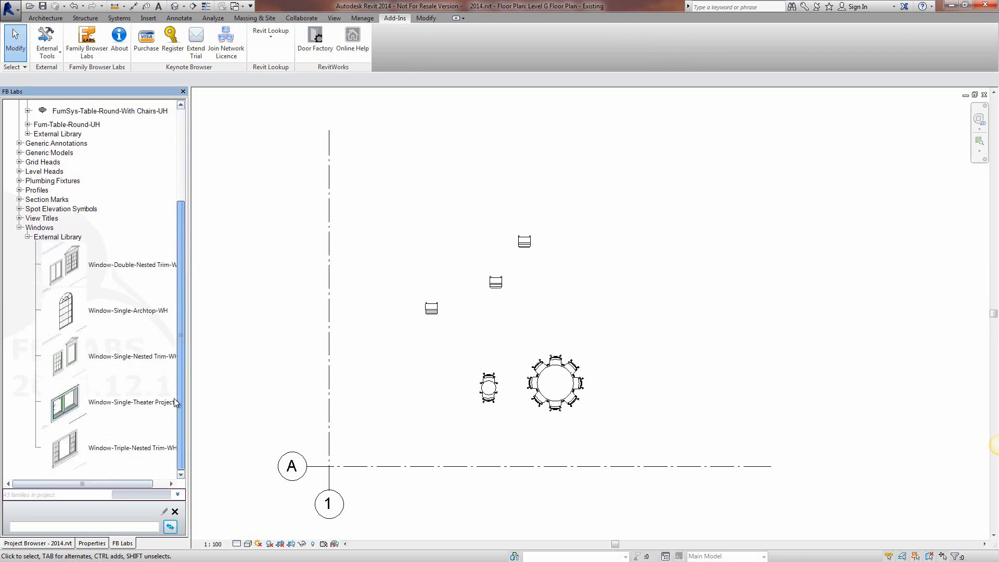
mouse_move(175, 400)
left_mouse_down()
mouse_move(186, 341)
mouse_move(187, 394)
left_mouse_up()
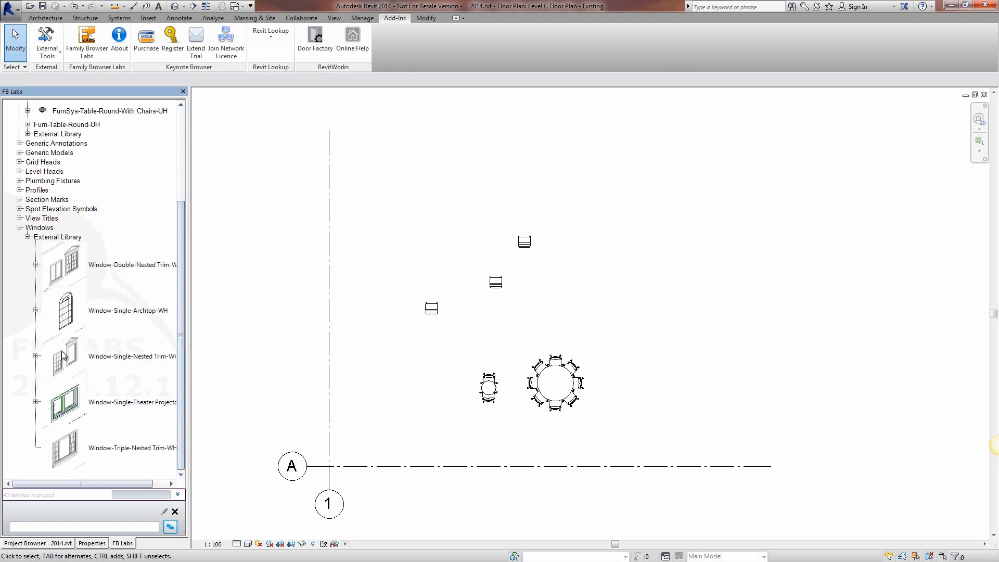
left_click_drag(177, 263, 186, 156)
Step: Examine the door families in the Doors category's External Library and collapse the category again
left_click(19, 171)
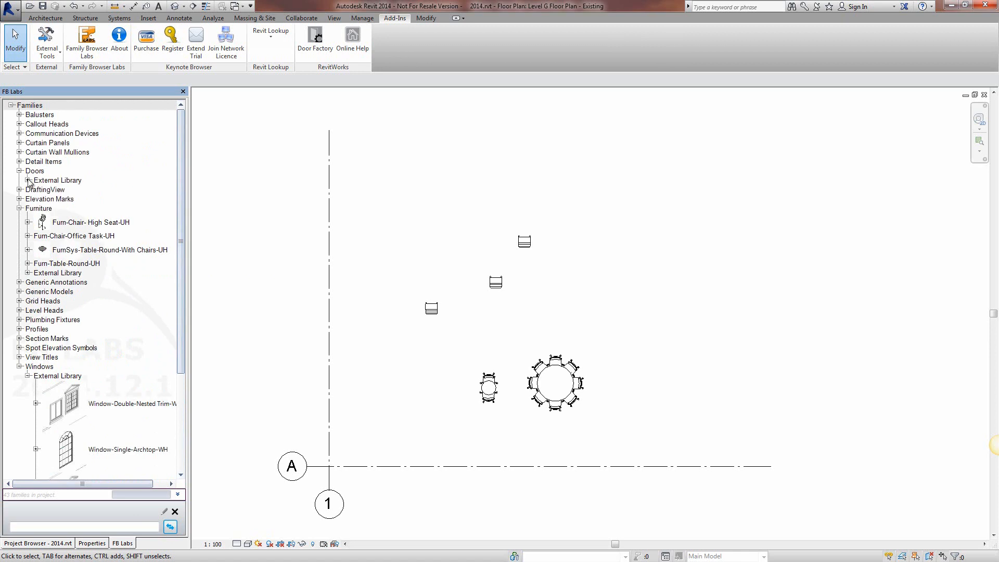
left_click(28, 180)
left_click_drag(182, 171, 159, 153)
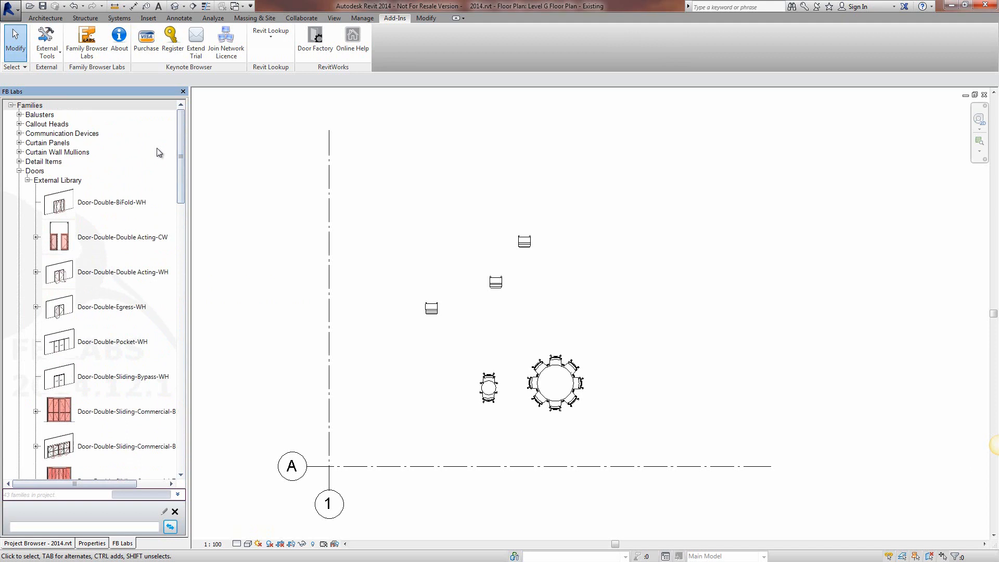
left_click(28, 181)
left_click(19, 171)
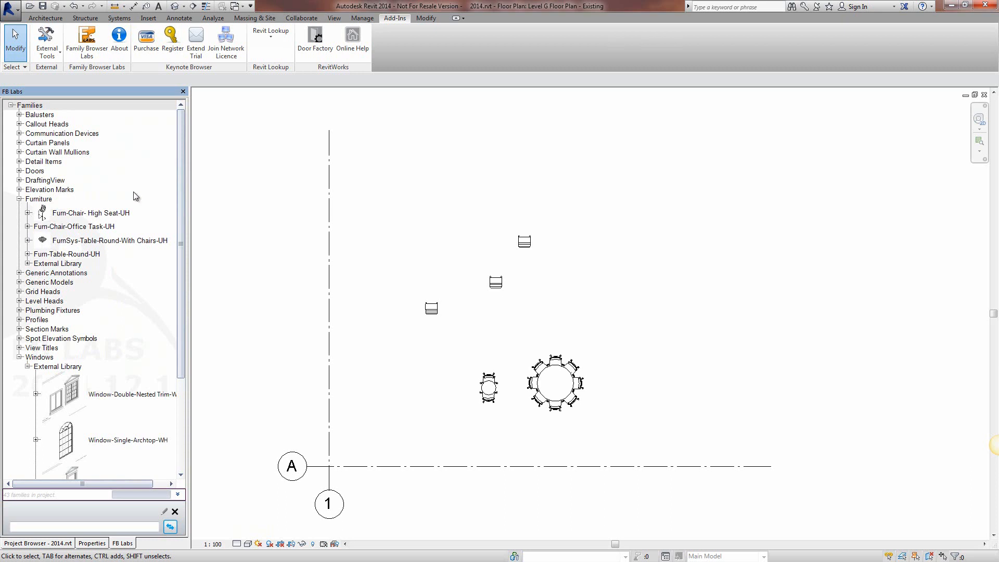
Step: Collapse the Windows category with its External Library, and the Furniture category
left_click(28, 367)
left_click(20, 357)
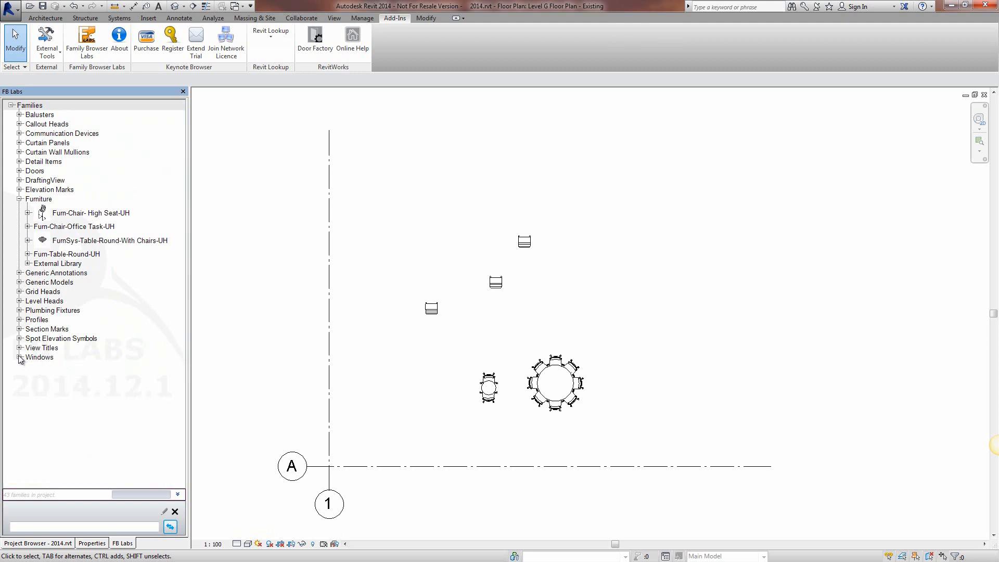
left_click(20, 199)
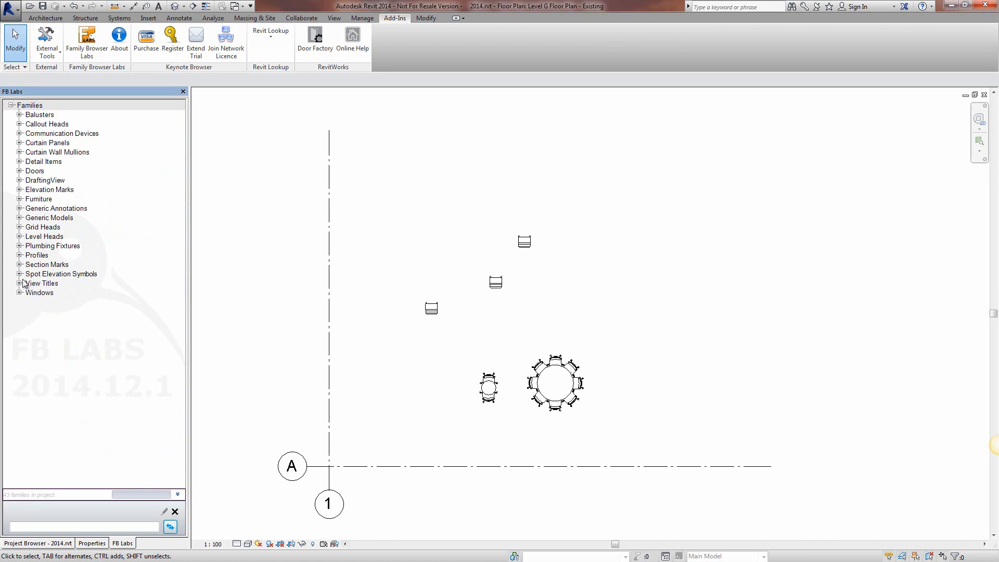
Step: Hide the View Titles category from the families list and refresh the list
right_click(36, 287)
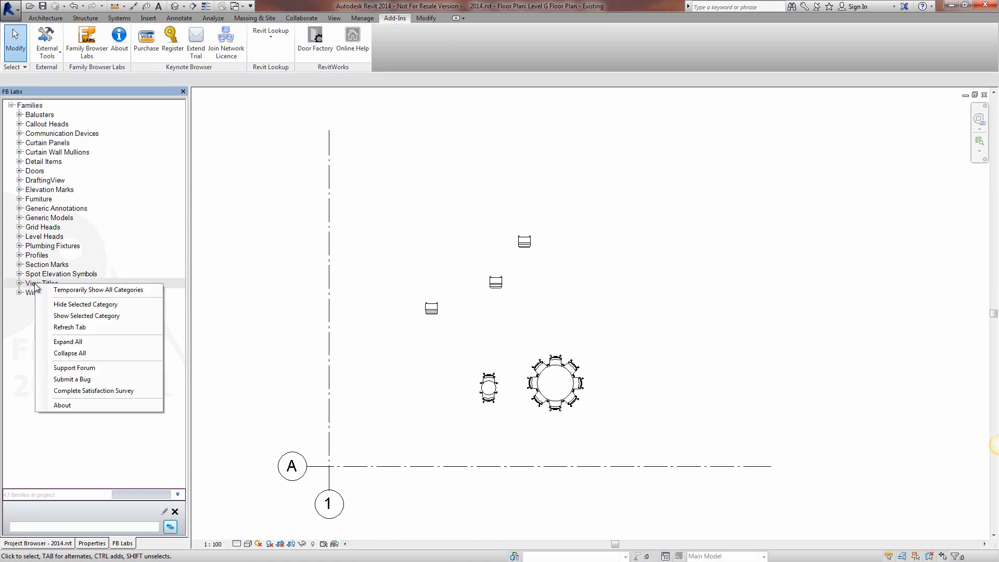
left_click(78, 305)
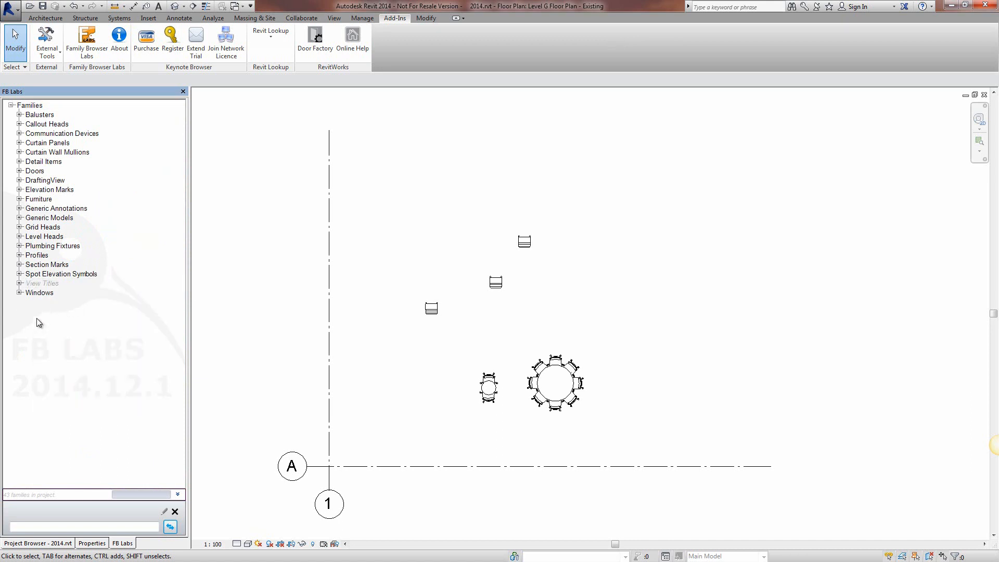
right_click(43, 287)
left_click(55, 325)
Step: Hide the Elevation Marks, Generic Annotations, Grid Heads, Level Heads and Profiles categories together
left_click(63, 192)
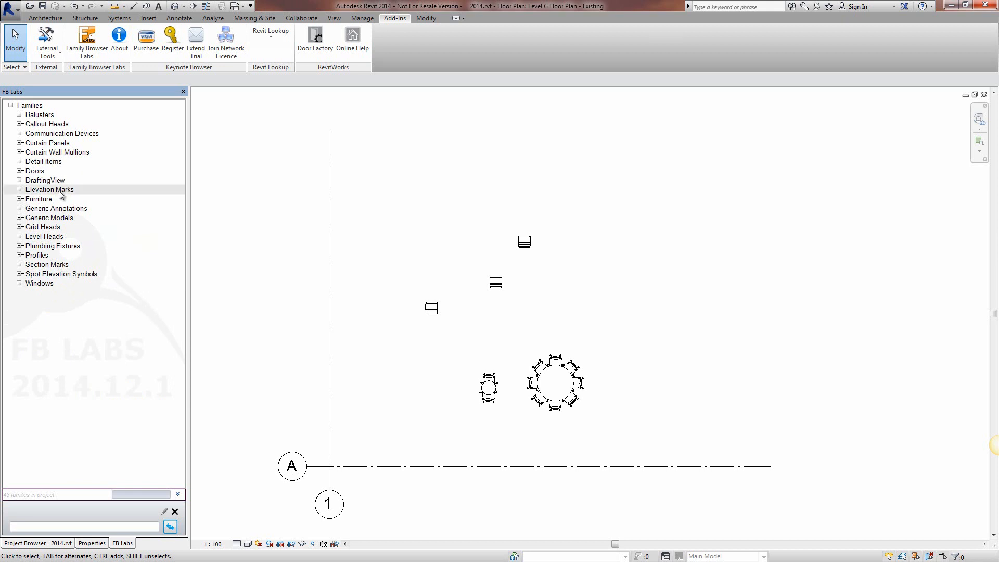
left_click(75, 210, "ctrl")
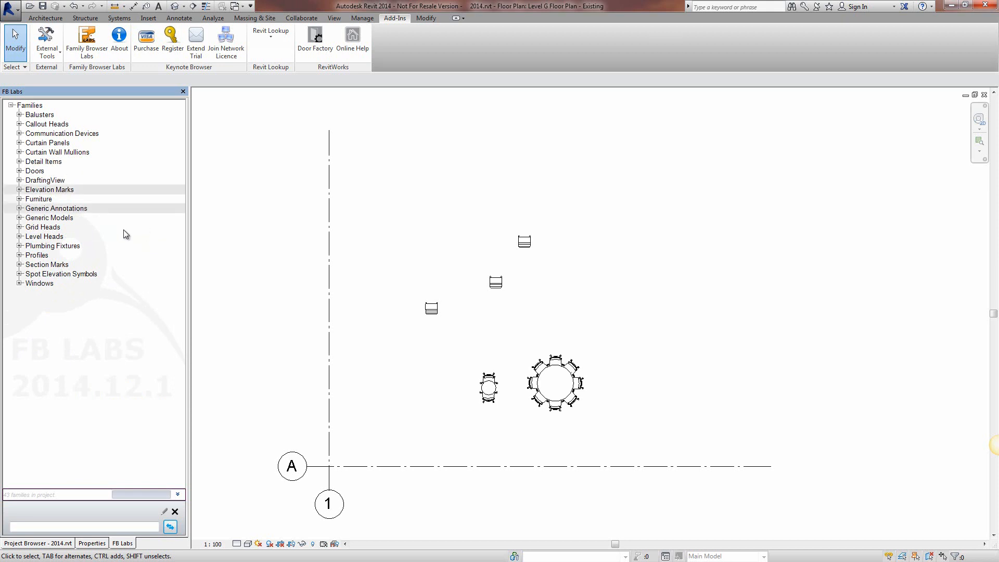
left_click(59, 228, "ctrl")
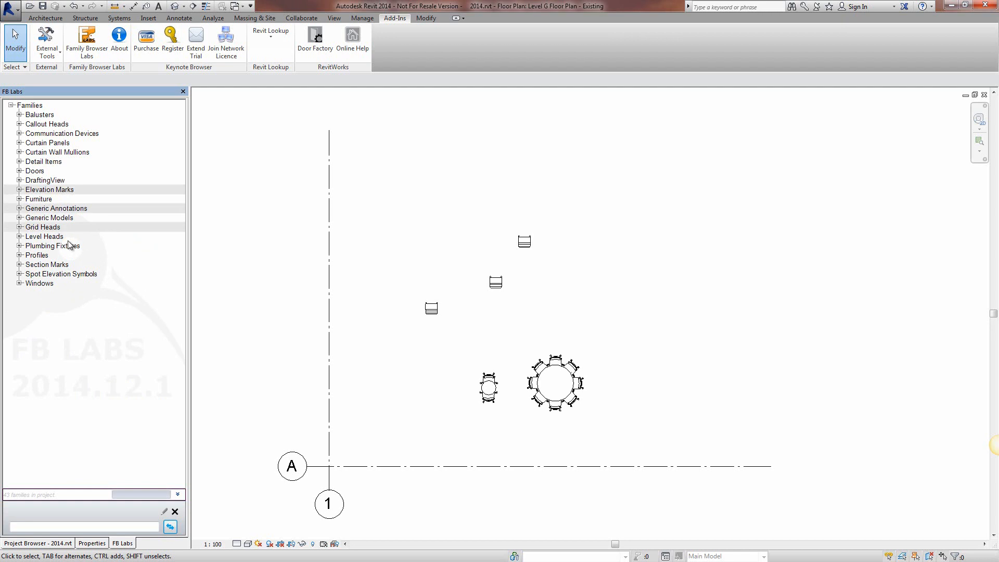
left_click(41, 237, "ctrl")
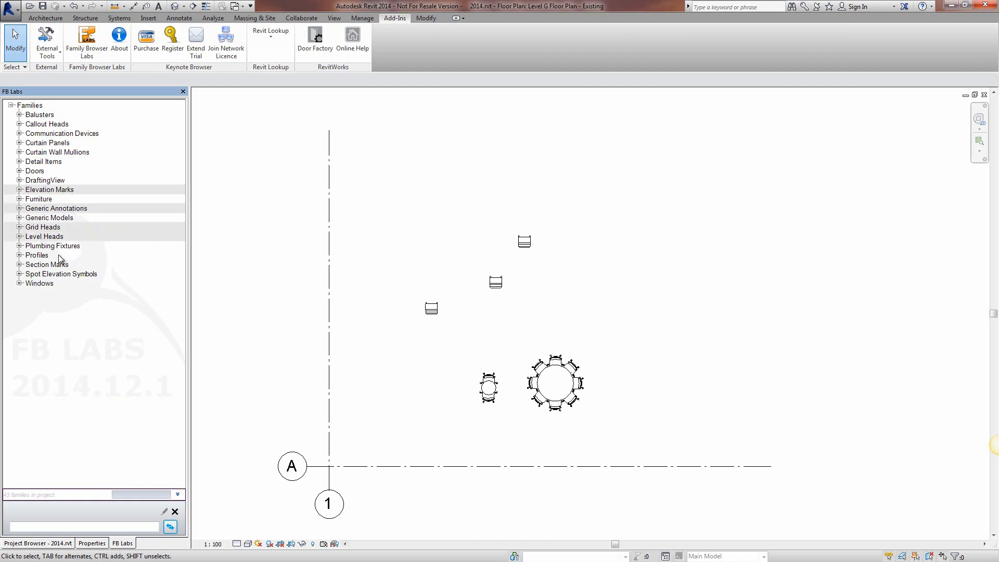
right_click(39, 258)
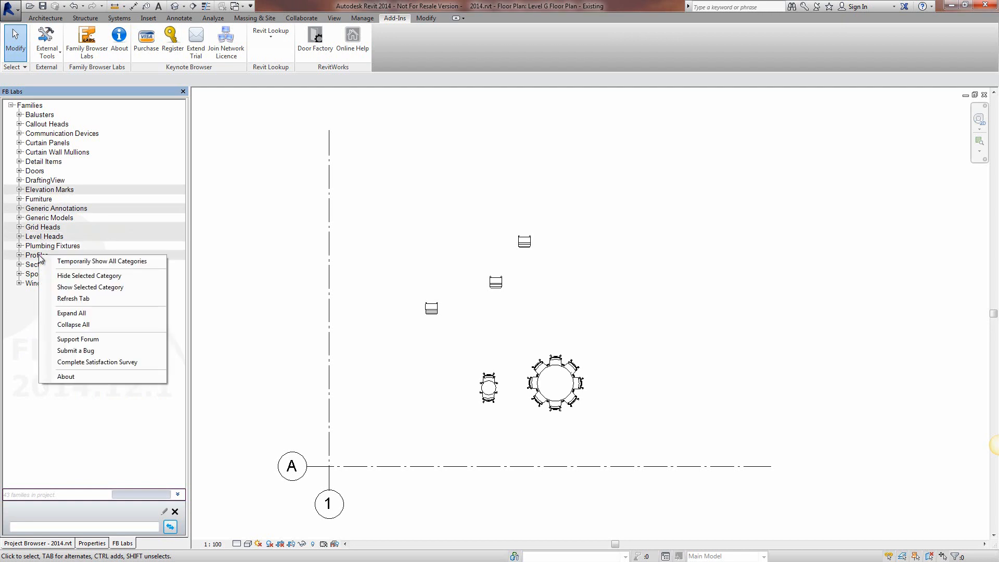
left_click(73, 276)
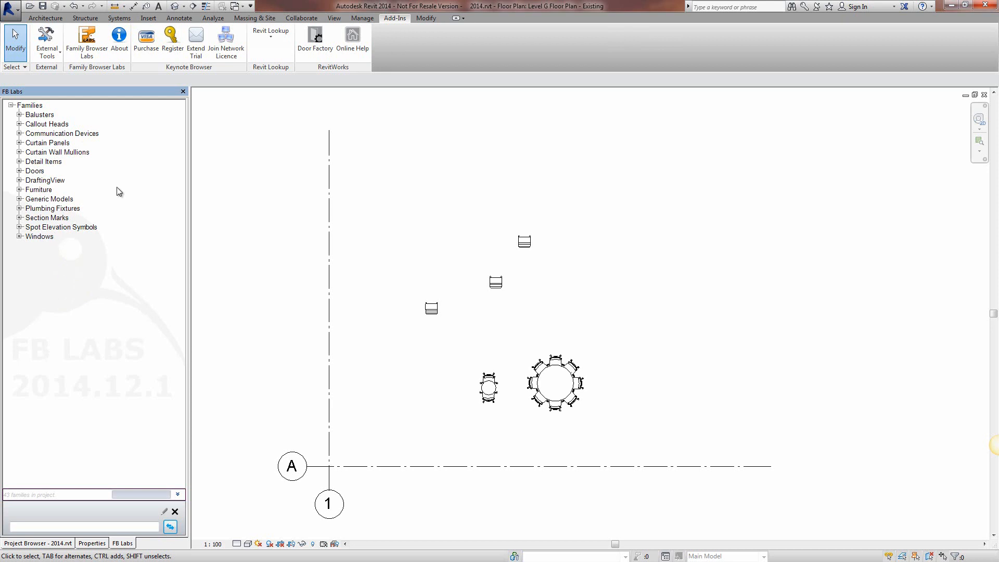
Step: Load the Brick Veneer Veranda Eave drafting view from the DraftingView category's External Library, accepting the project's duplicate types
left_click(19, 181)
left_click(28, 189)
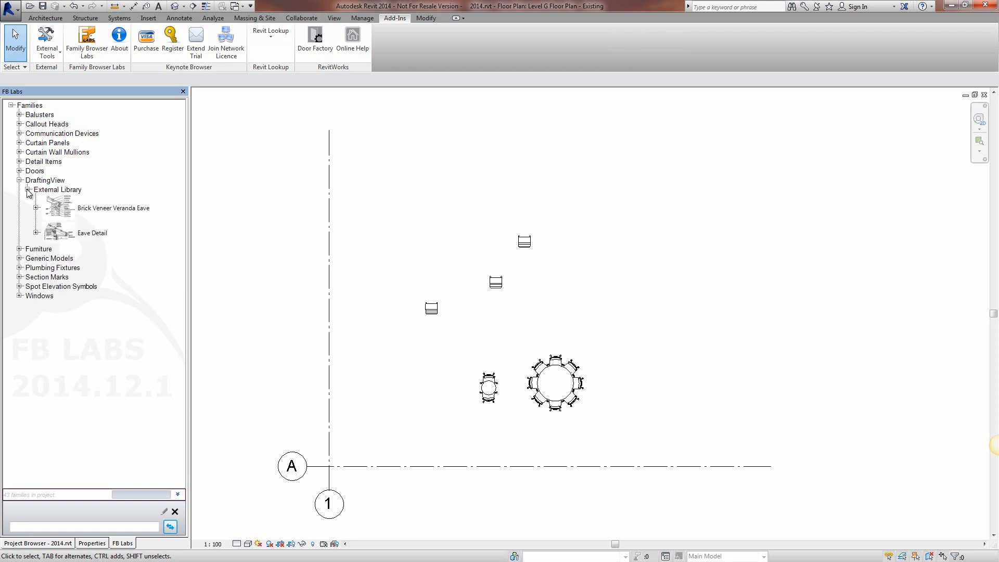
left_click(36, 208)
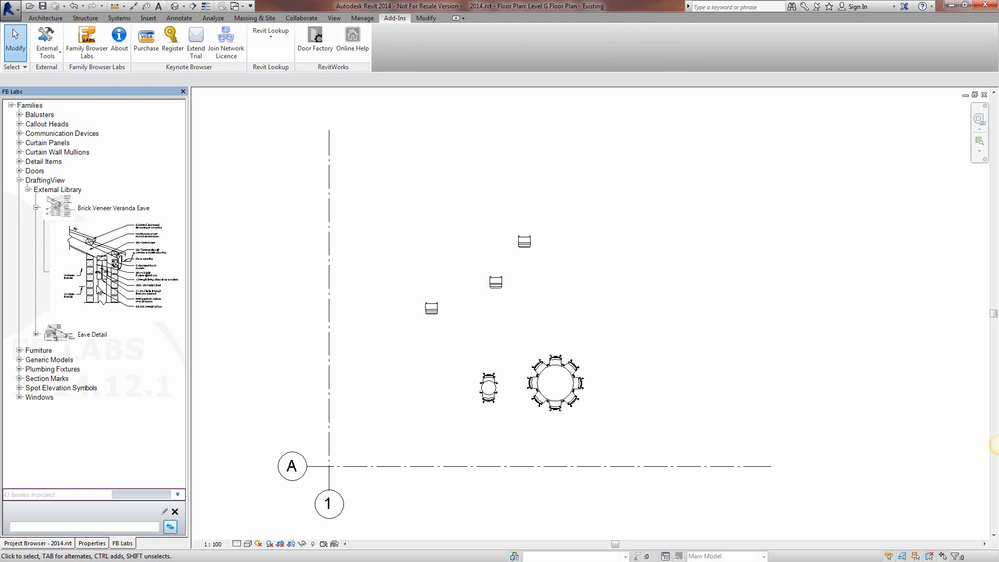
left_click(96, 269)
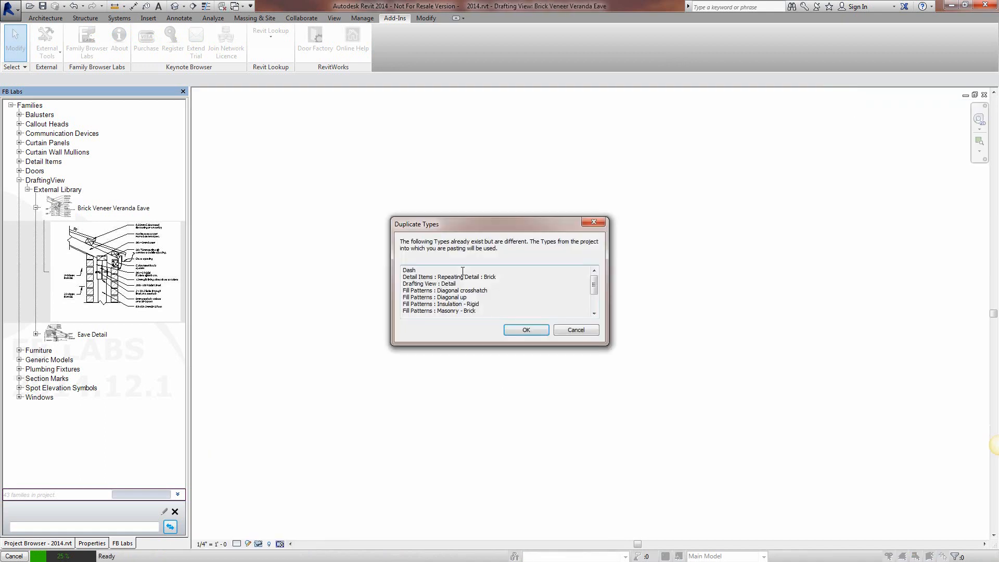
left_click(524, 331)
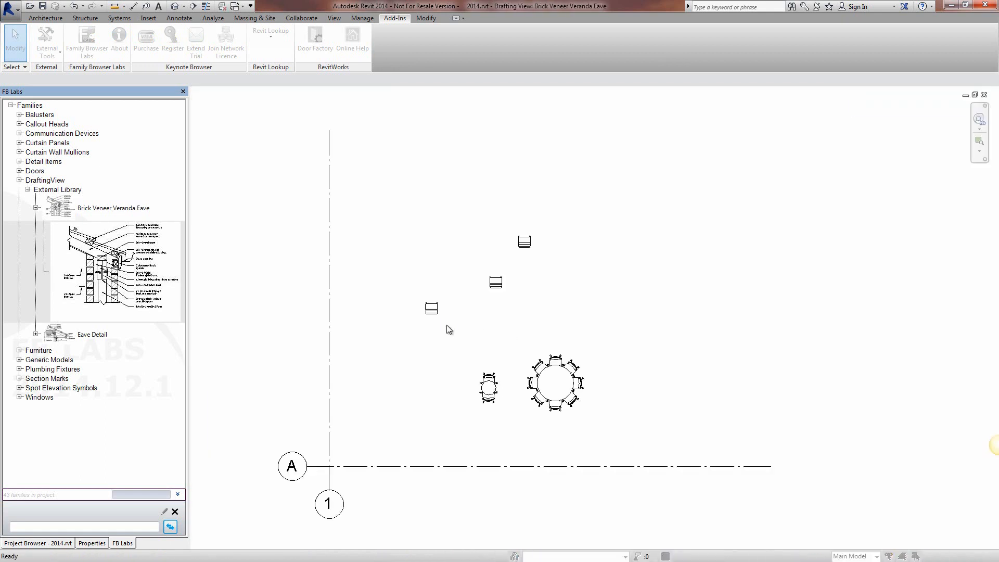
left_click(582, 308)
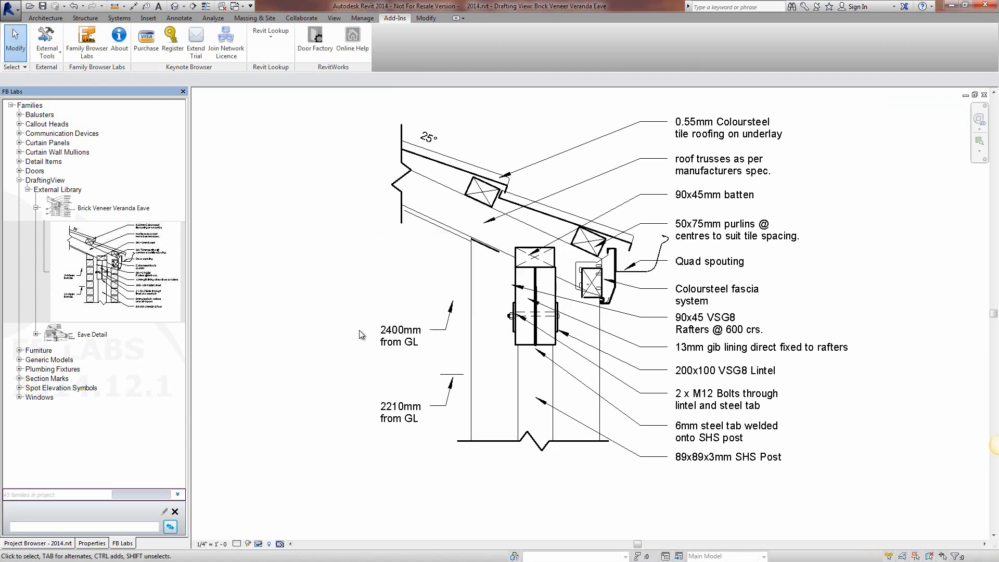
scroll(359, 343, "down", 2)
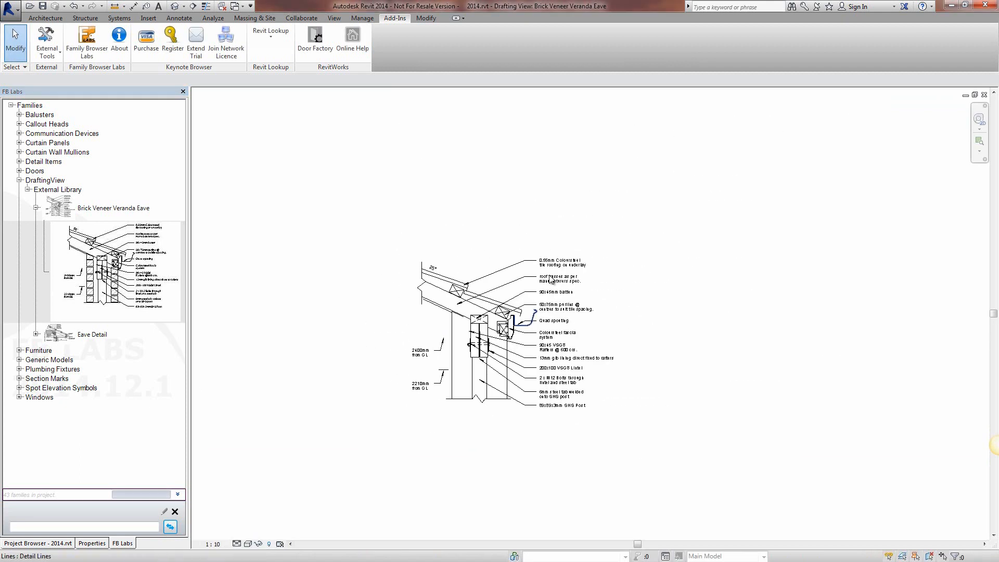
Step: Collapse the Brick Veneer Veranda Eave entry, its External Library and the DraftingView category
left_click(36, 208)
left_click(27, 189)
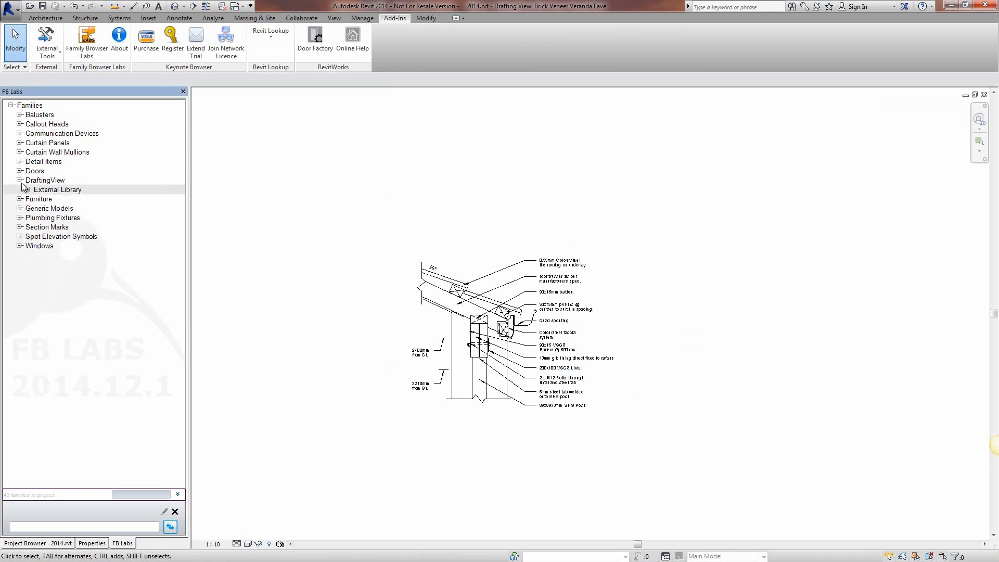
left_click(19, 180)
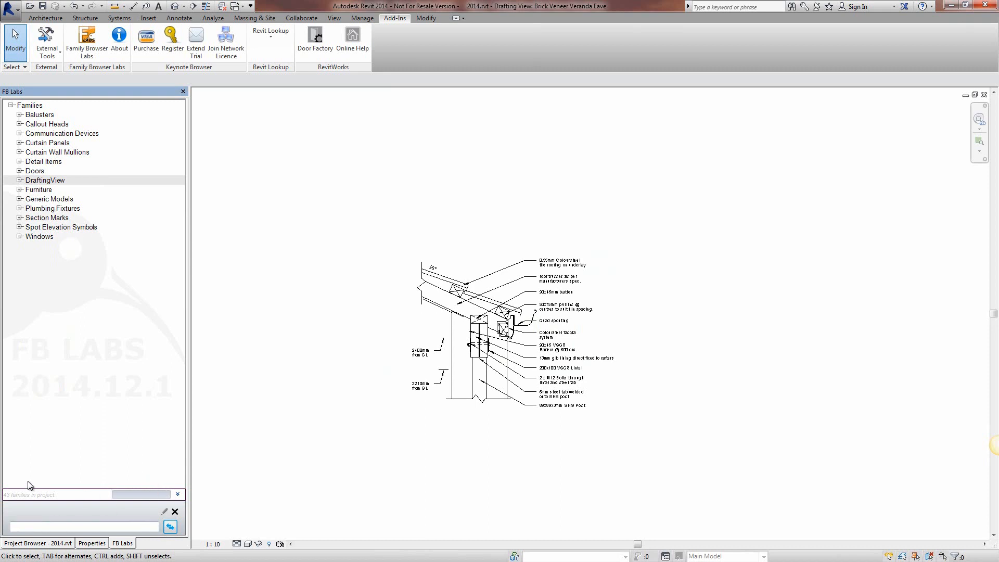
Step: Filter the families by "furn", look through the matching project and library furniture, and clear the filter
left_click(19, 526)
key("Return")
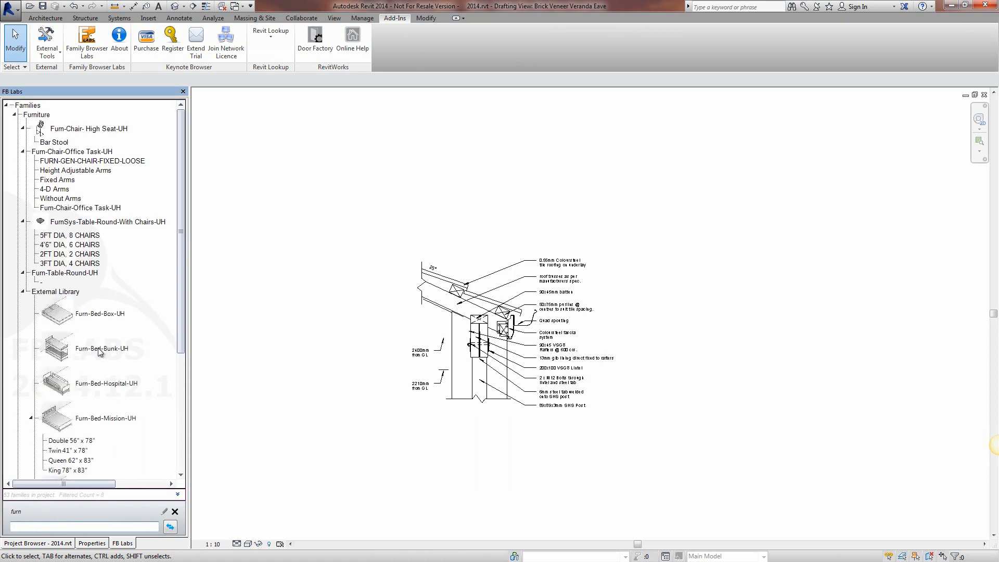
mouse_move(182, 186)
left_mouse_down()
mouse_move(183, 210)
mouse_move(186, 168)
left_mouse_up()
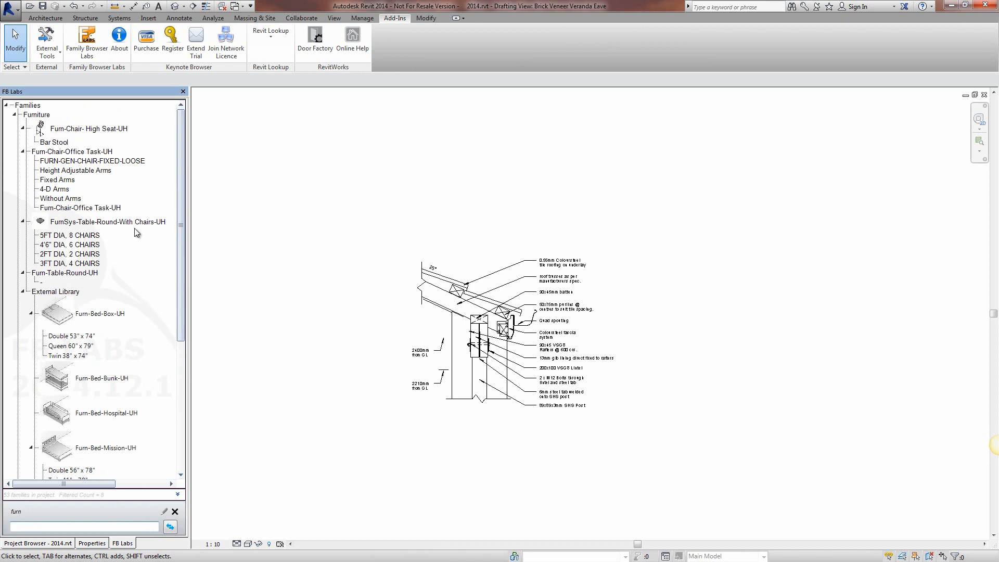
mouse_move(180, 178)
left_mouse_down()
mouse_move(169, 366)
mouse_move(175, 157)
mouse_move(175, 326)
mouse_move(178, 192)
mouse_move(174, 208)
left_mouse_up()
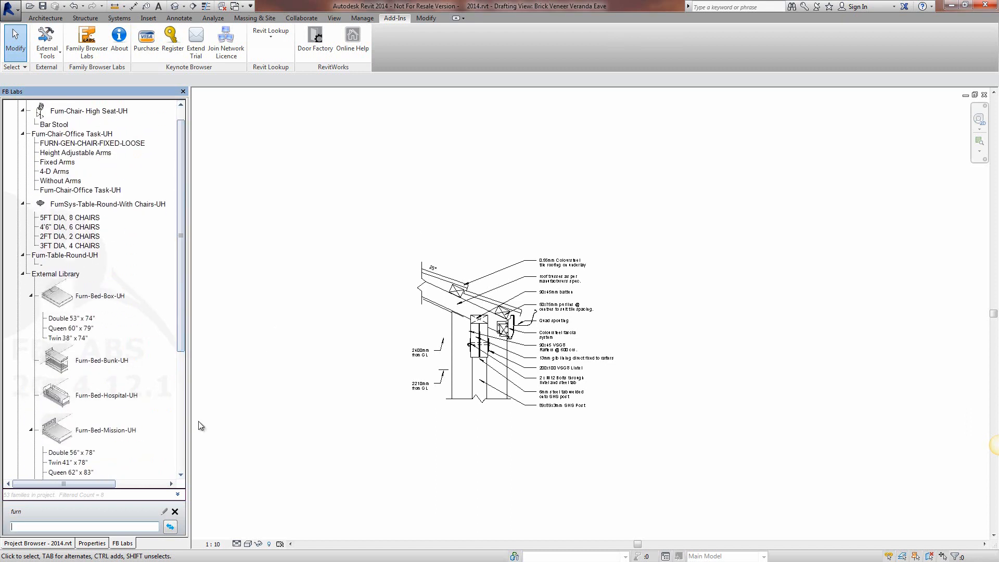
left_click(175, 512)
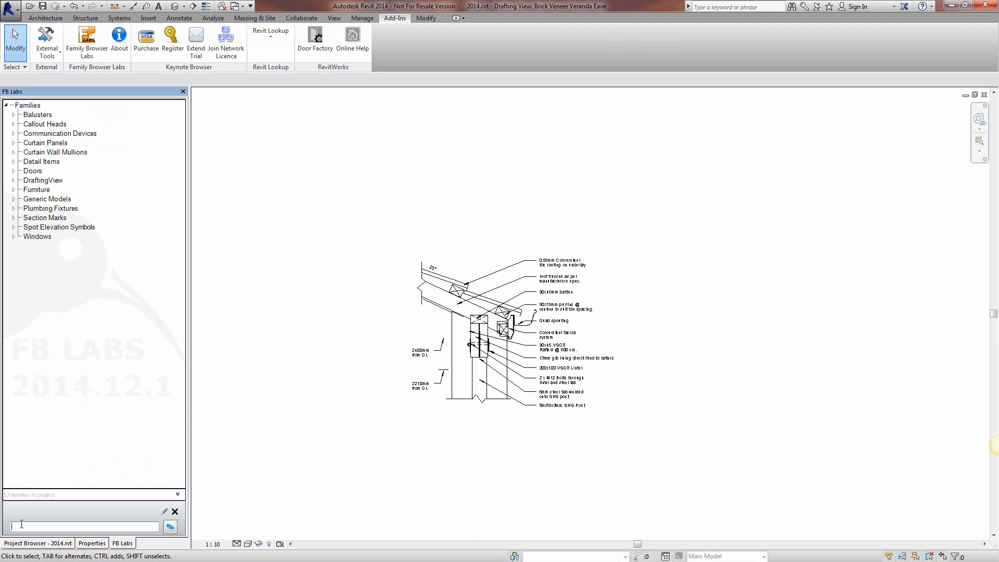
Step: Filter the families with the wildcard "*" to list every family and type, and clear the filter
type("*")
key("Return")
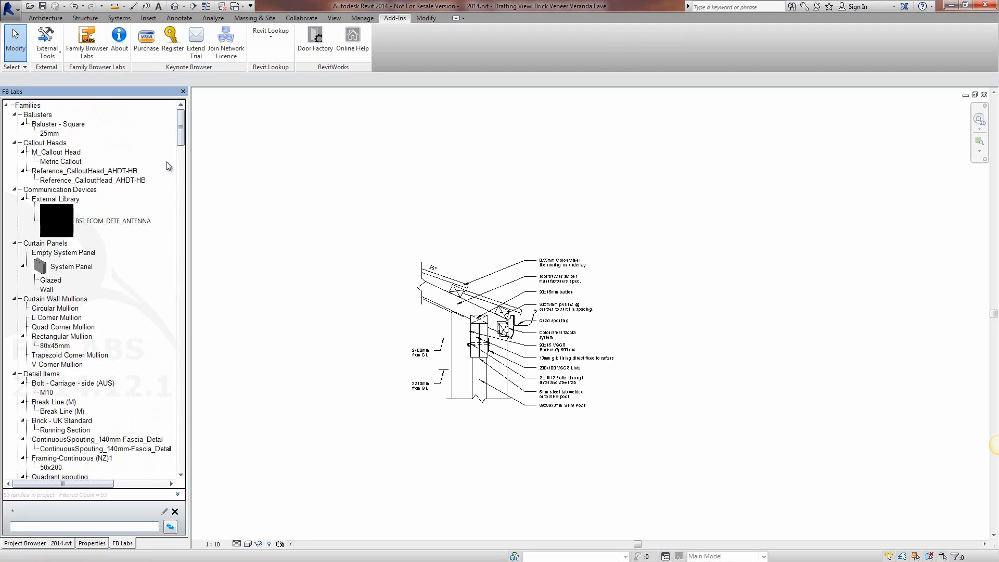
mouse_move(181, 128)
left_mouse_down()
mouse_move(182, 437)
mouse_move(196, 121)
left_mouse_up()
left_click(175, 512)
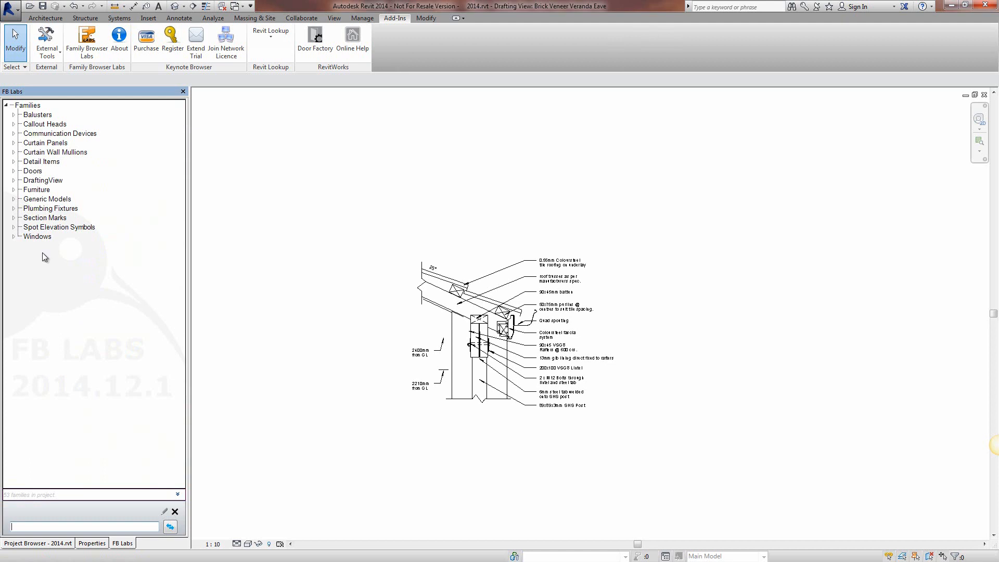
Step: Temporarily show all categories and unhide Elevation Marks, Generic Annotations, Grid Heads, Level Heads, Profiles and View Titles
right_click(36, 192)
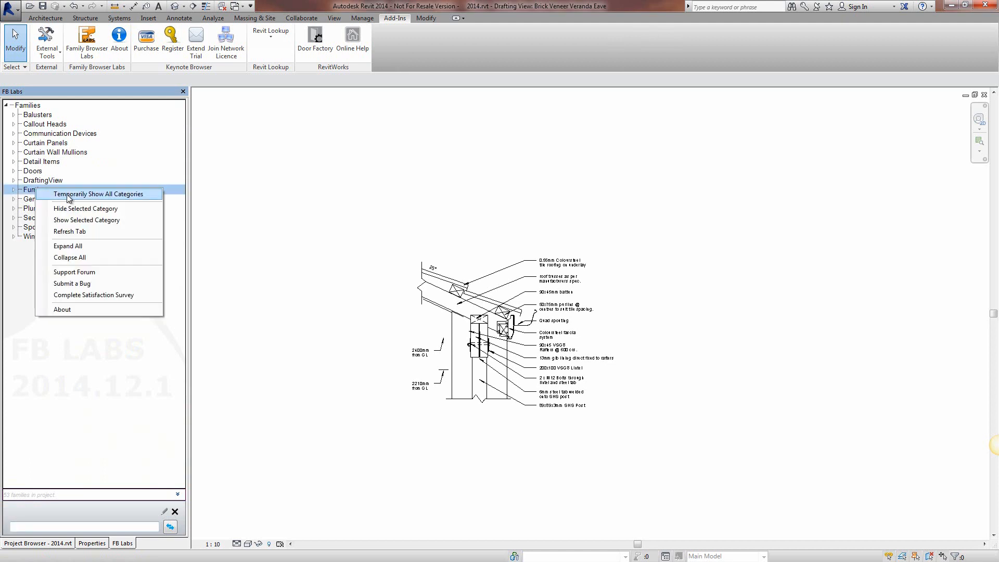
left_click(83, 194)
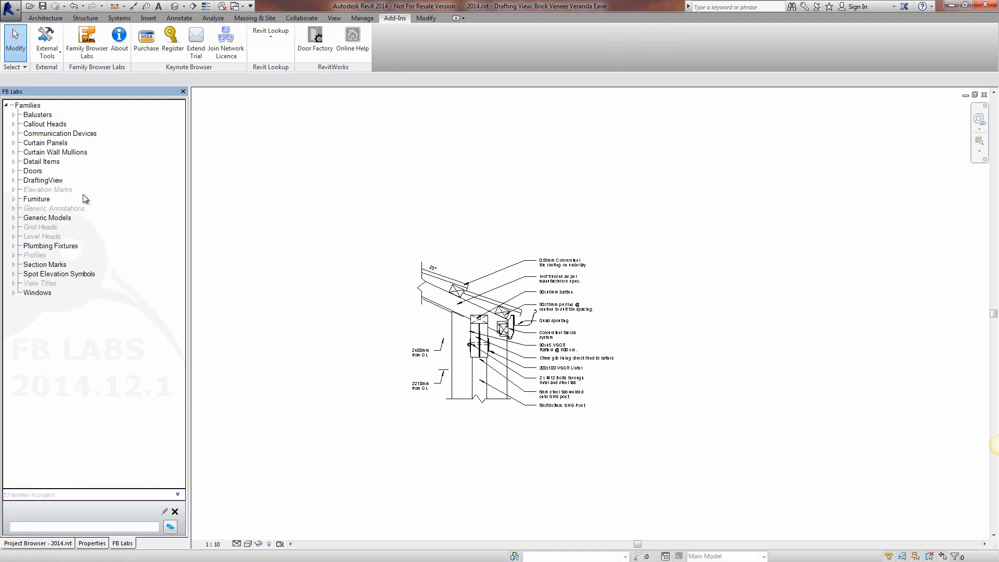
left_click(31, 226)
left_click(35, 237, "ctrl")
left_click(33, 256, "ctrl")
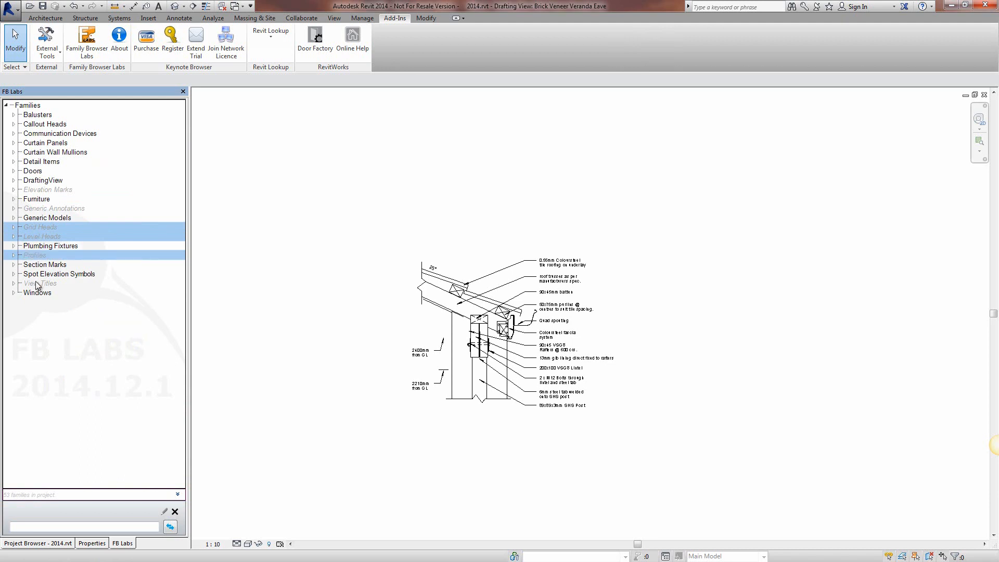
left_click(37, 283, "ctrl")
left_click(46, 209, "ctrl")
left_click(44, 190, "ctrl")
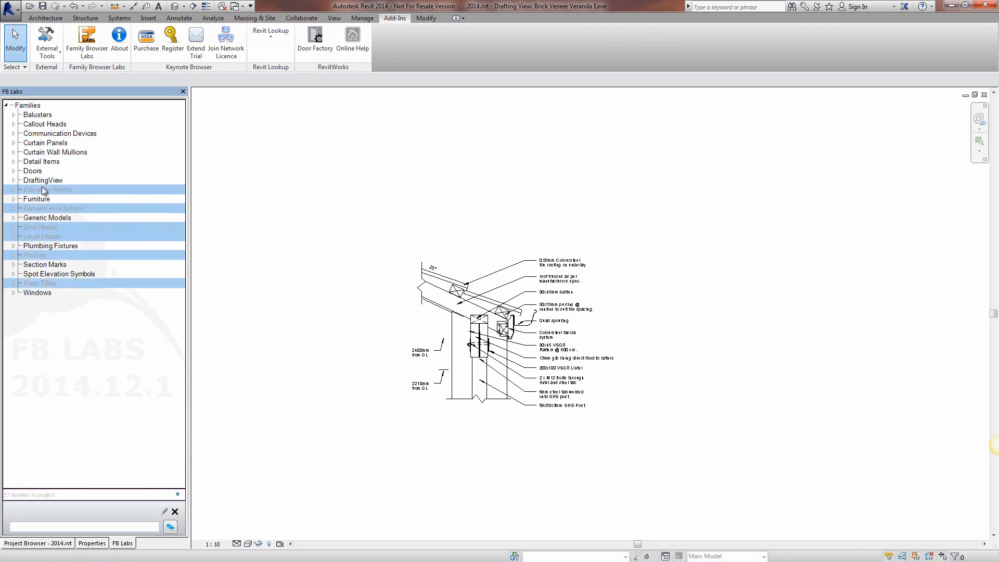
right_click(44, 191)
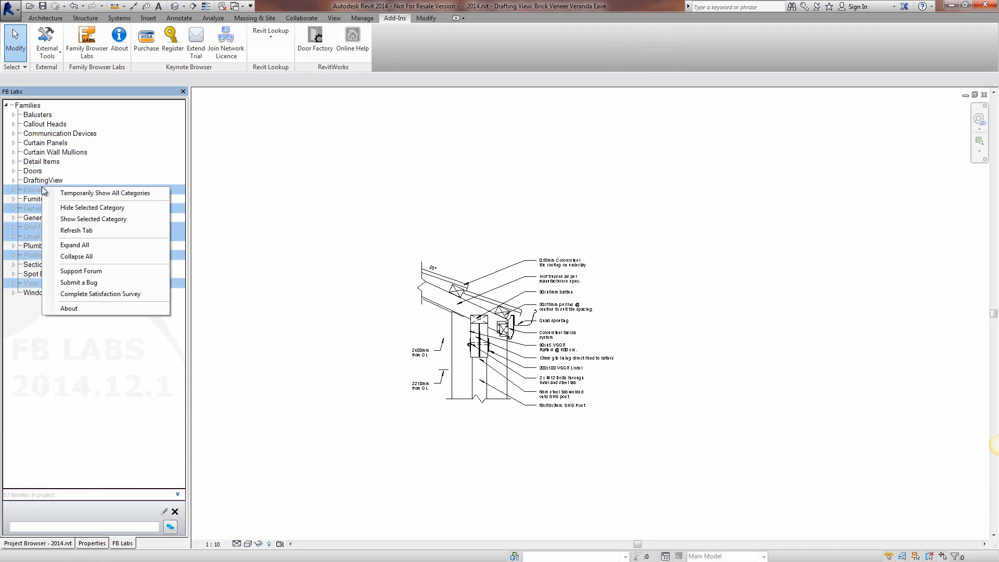
left_click(75, 219)
left_click(119, 319)
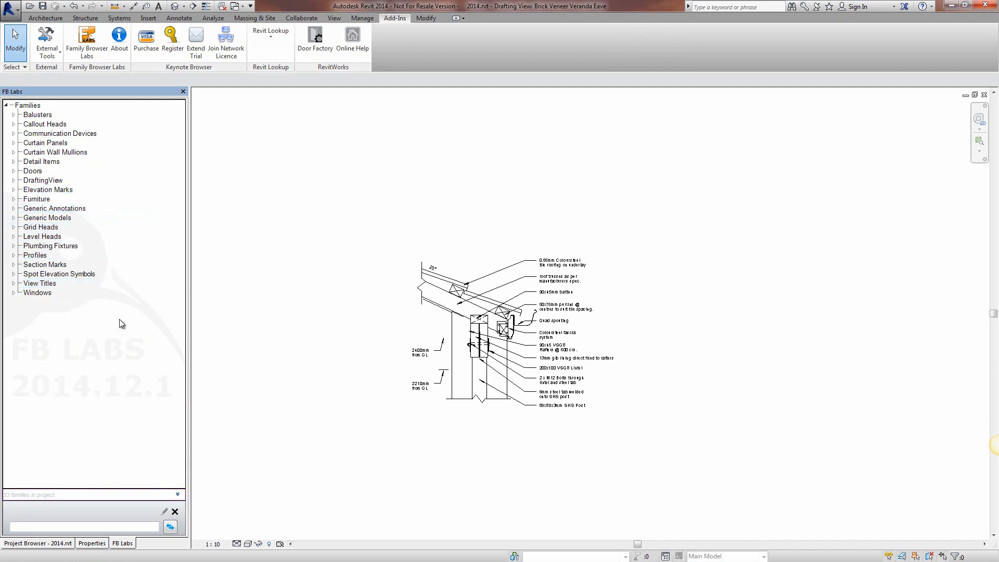